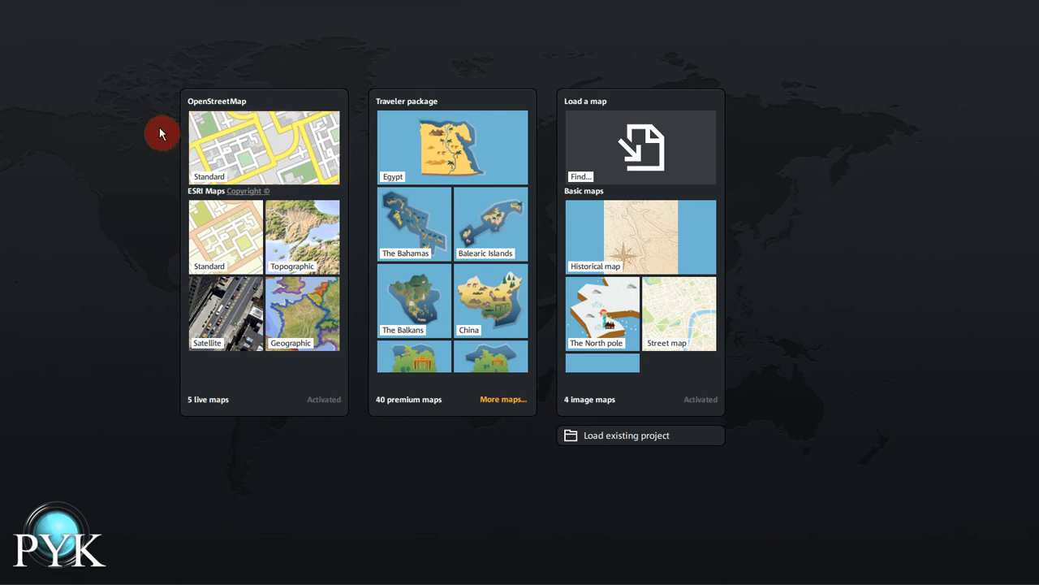
Open the OpenStreetMap Standard map and show the whole world.
{"action": "left_click", "coordinate": [274, 145]}
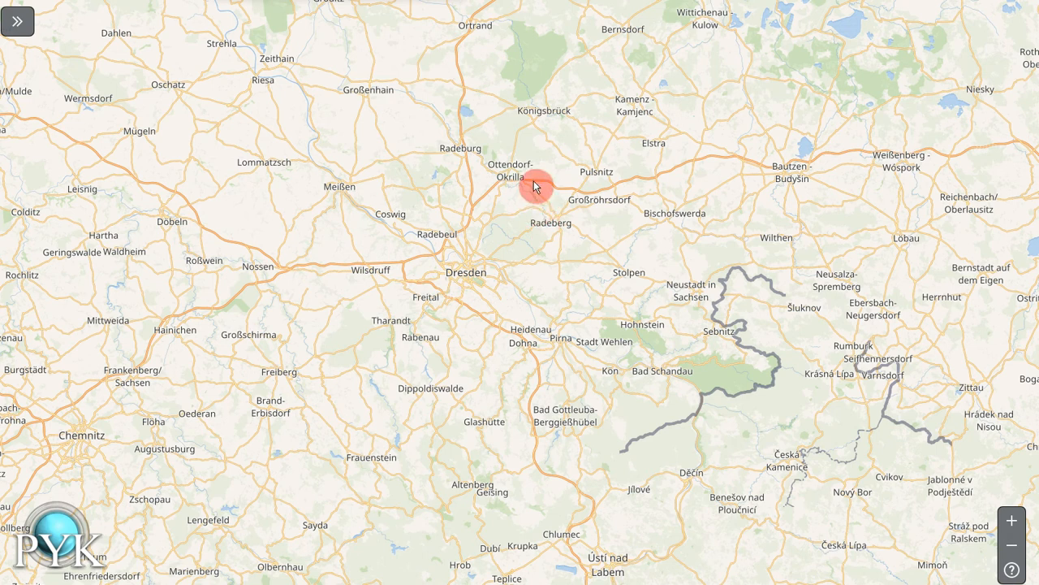
{"action": "left_click", "coordinate": [1013, 547]}
{"action": "left_click", "coordinate": [1013, 546]}
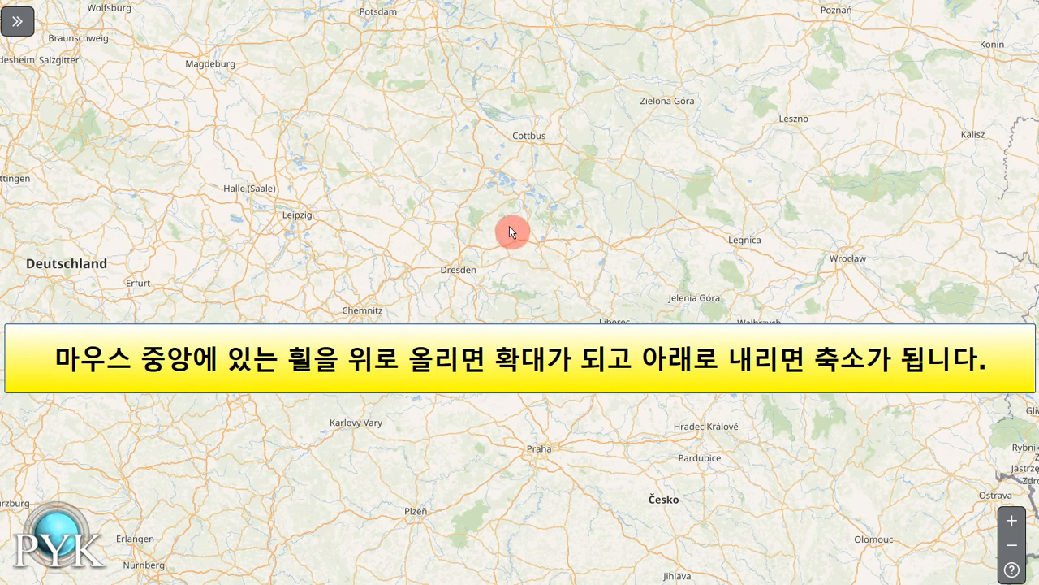
{"action": "scroll", "coordinate": [512, 224], "scroll_direction": "down", "scroll_amount": 3}
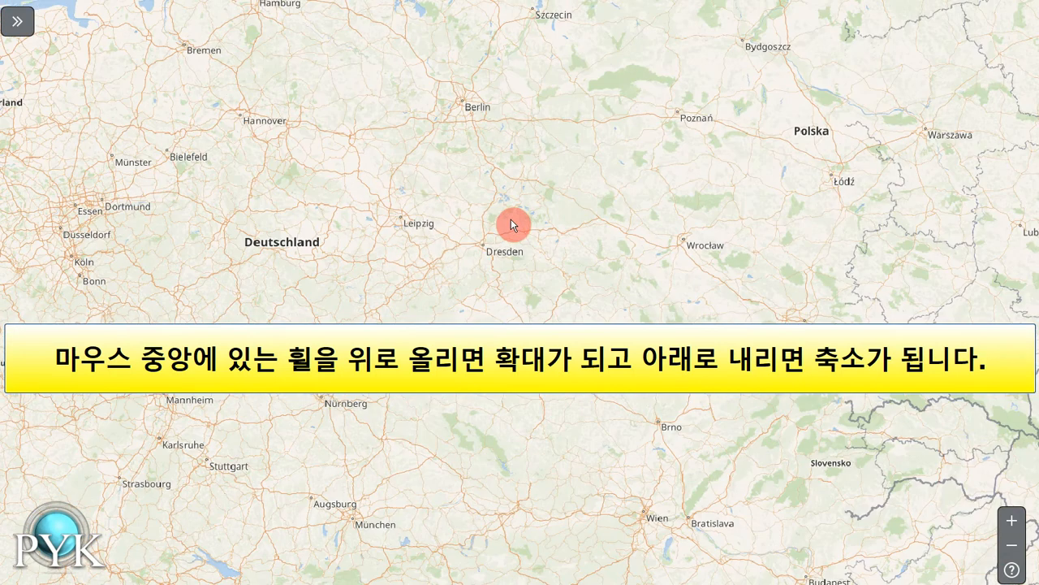
{"action": "scroll", "coordinate": [512, 225], "scroll_direction": "down", "scroll_amount": 2}
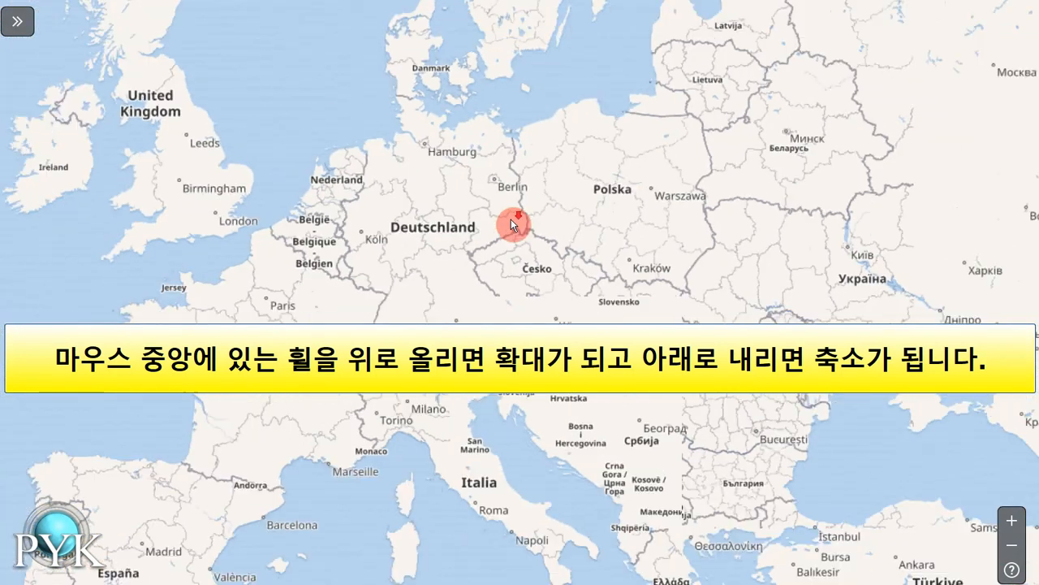
{"action": "scroll", "coordinate": [512, 225], "scroll_direction": "down", "scroll_amount": 3}
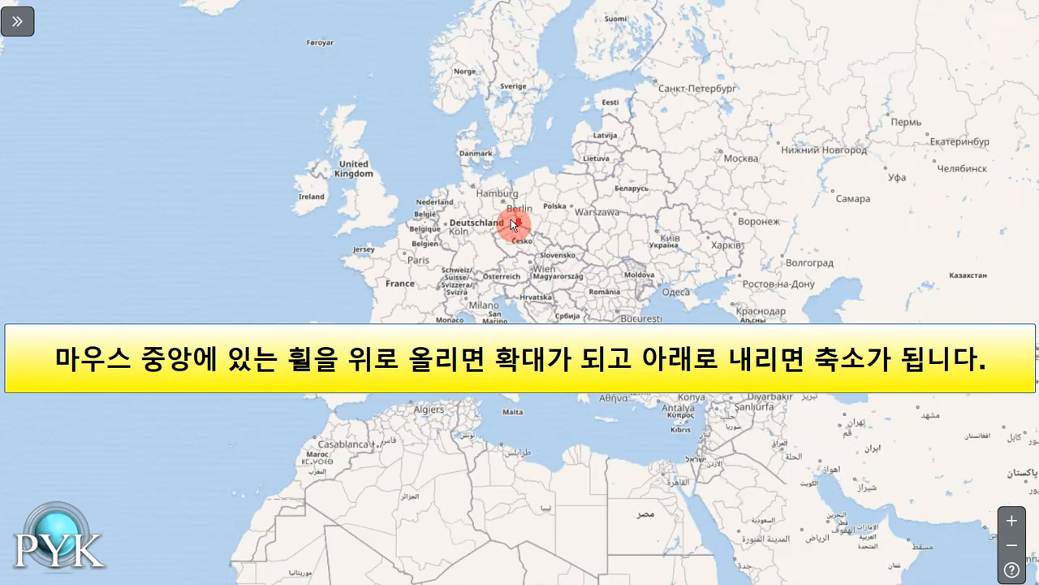
{"action": "scroll", "coordinate": [512, 225], "scroll_direction": "down", "scroll_amount": 2}
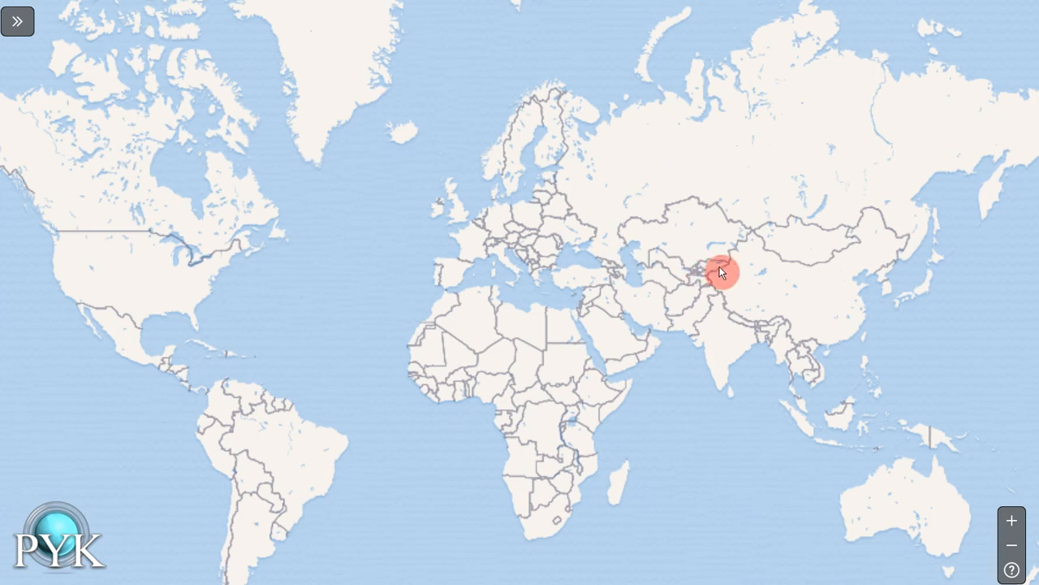
Find South Korea on the world map and bring it into close view.
{"action": "left_click_drag", "start_coordinate": [698, 270], "coordinate": [391, 265]}
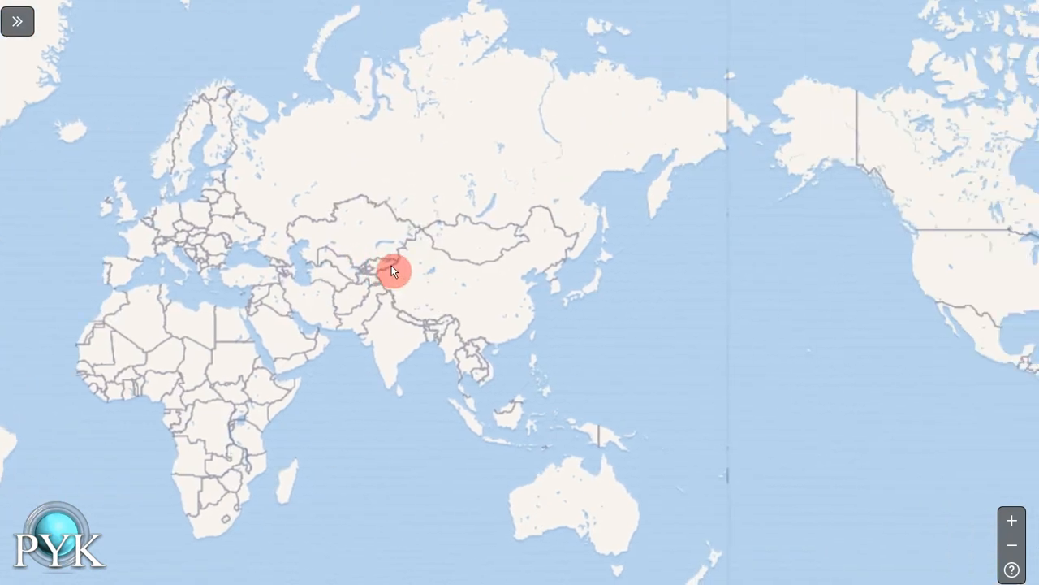
{"action": "scroll", "coordinate": [617, 302], "scroll_direction": "up", "scroll_amount": 1}
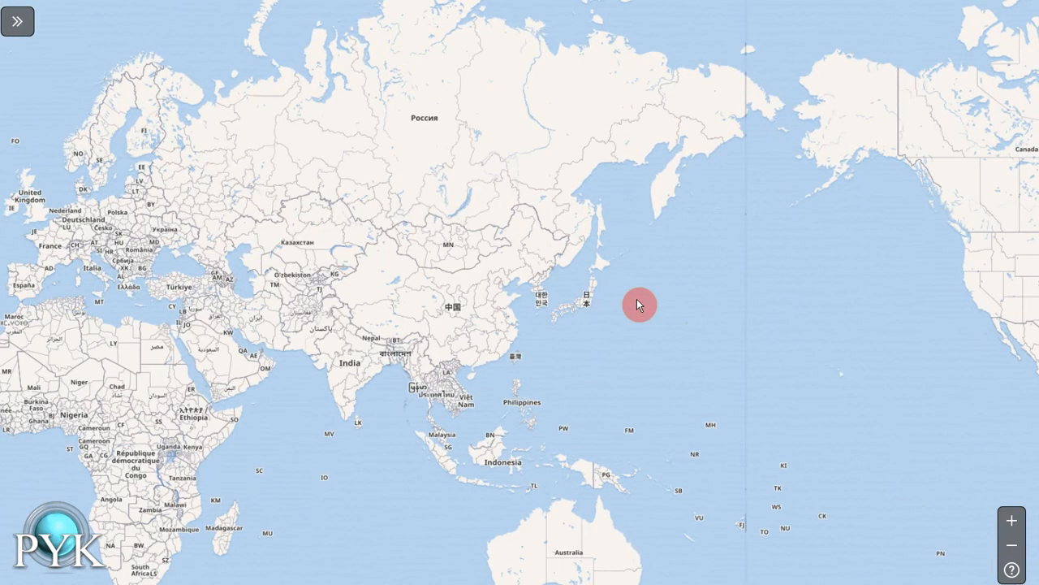
{"action": "scroll", "coordinate": [646, 305], "scroll_direction": "up", "scroll_amount": 4}
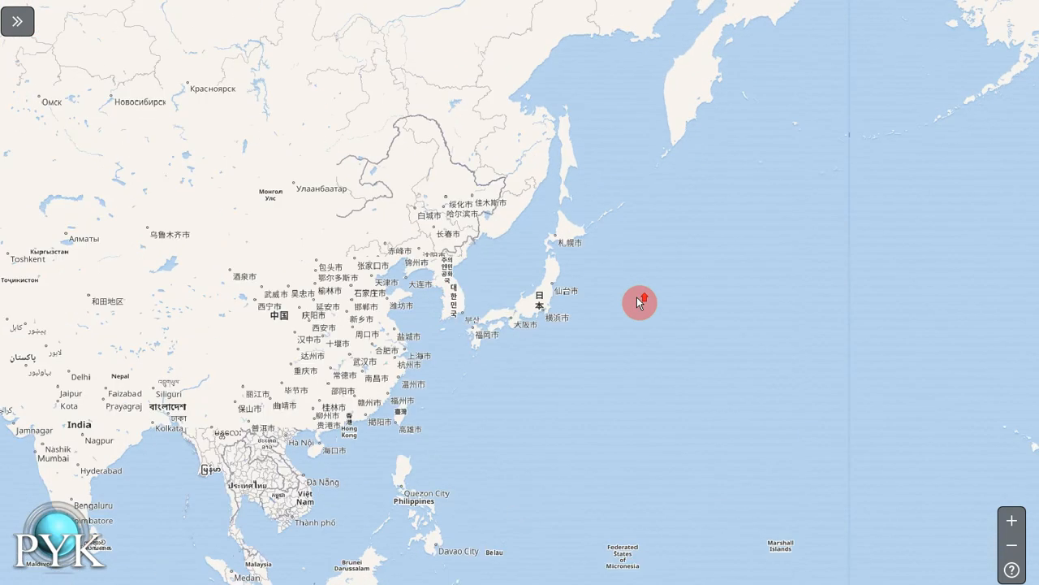
{"action": "left_click_drag", "start_coordinate": [444, 296], "coordinate": [474, 287]}
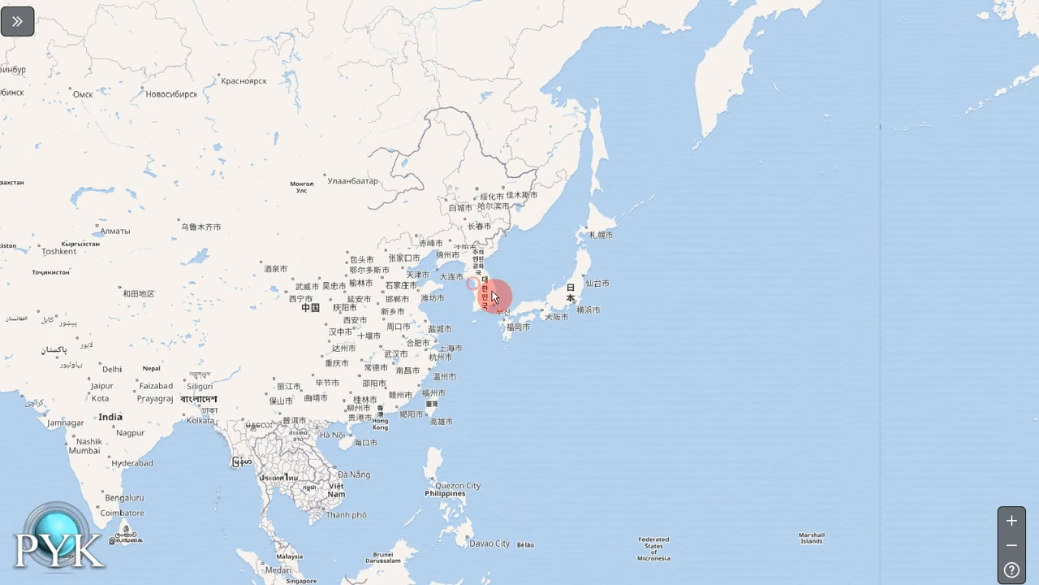
{"action": "scroll", "coordinate": [494, 294], "scroll_direction": "up", "scroll_amount": 3}
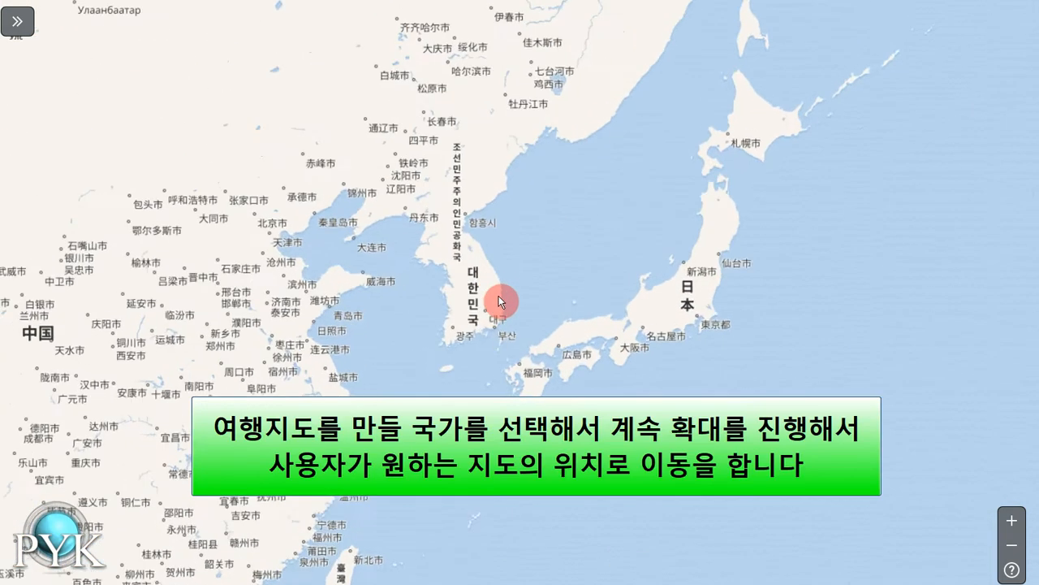
{"action": "scroll", "coordinate": [499, 296], "scroll_direction": "up", "scroll_amount": 3}
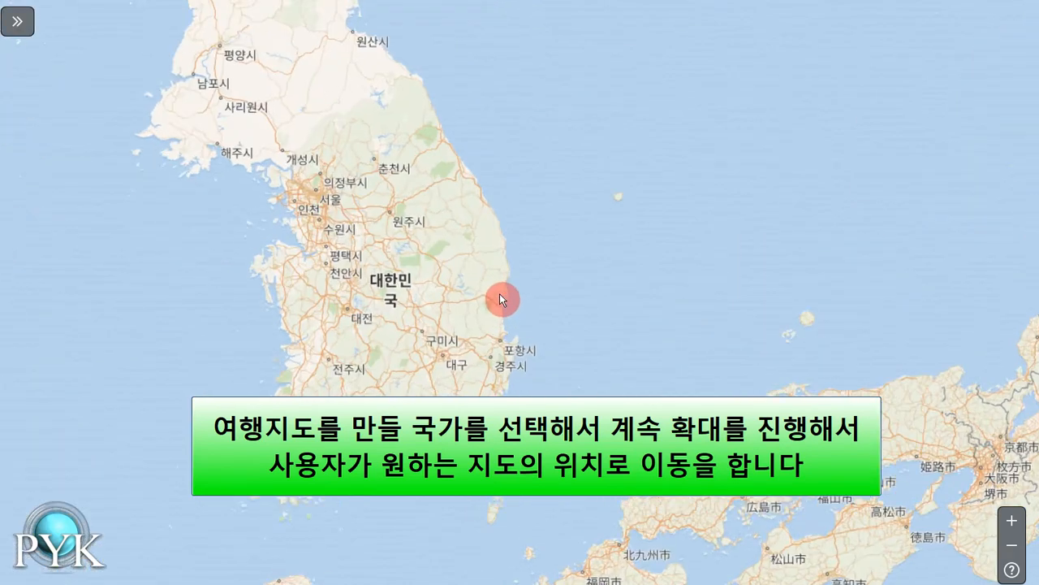
{"action": "scroll", "coordinate": [390, 294], "scroll_direction": "up", "scroll_amount": 1}
{"action": "left_click_drag", "start_coordinate": [389, 295], "coordinate": [519, 299]}
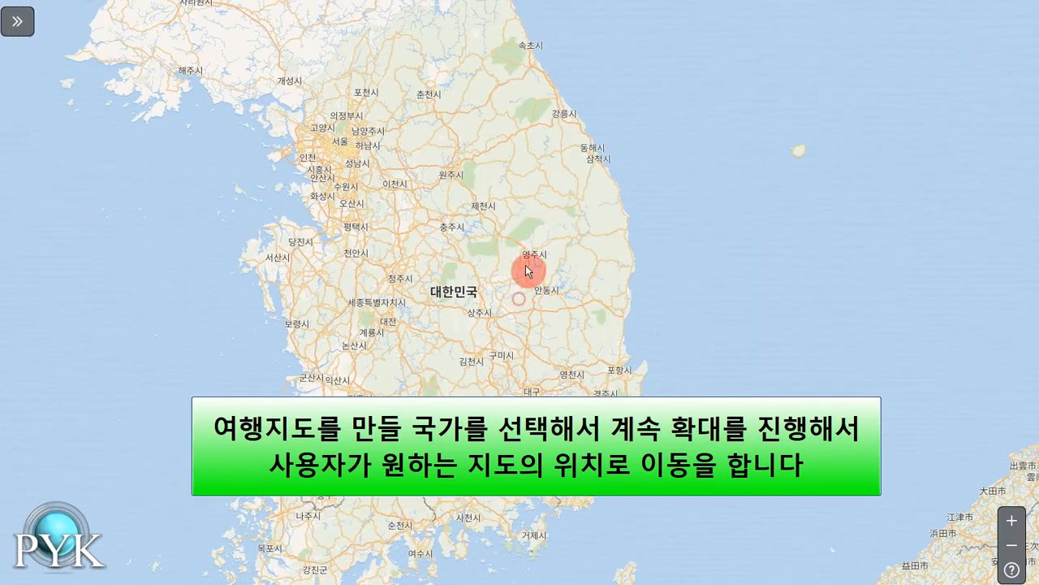
Place the first route location at 부평리, northeast of 남면 in the area south of the lake.
{"action": "left_click_drag", "start_coordinate": [529, 249], "coordinate": [548, 375]}
{"action": "scroll", "coordinate": [548, 375], "scroll_direction": "up", "scroll_amount": 1}
{"action": "left_click", "coordinate": [511, 238]}
{"action": "left_click_drag", "start_coordinate": [516, 331], "coordinate": [516, 376]}
{"action": "scroll", "coordinate": [474, 318], "scroll_direction": "up", "scroll_amount": 1}
{"action": "scroll", "coordinate": [460, 305], "scroll_direction": "up", "scroll_amount": 1}
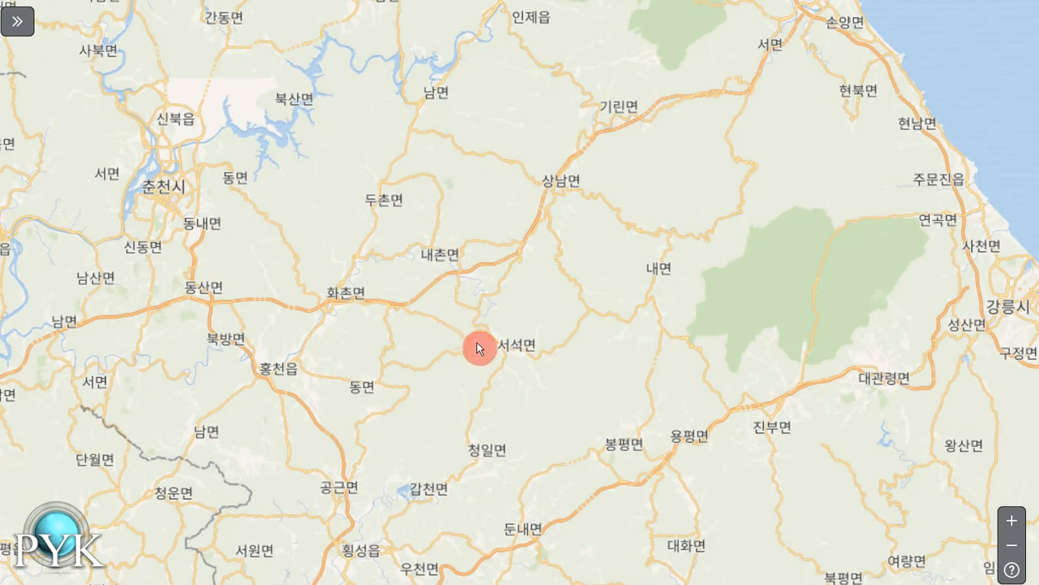
{"action": "scroll", "coordinate": [477, 339], "scroll_direction": "up", "scroll_amount": 1}
{"action": "left_click_drag", "start_coordinate": [468, 375], "coordinate": [475, 202]}
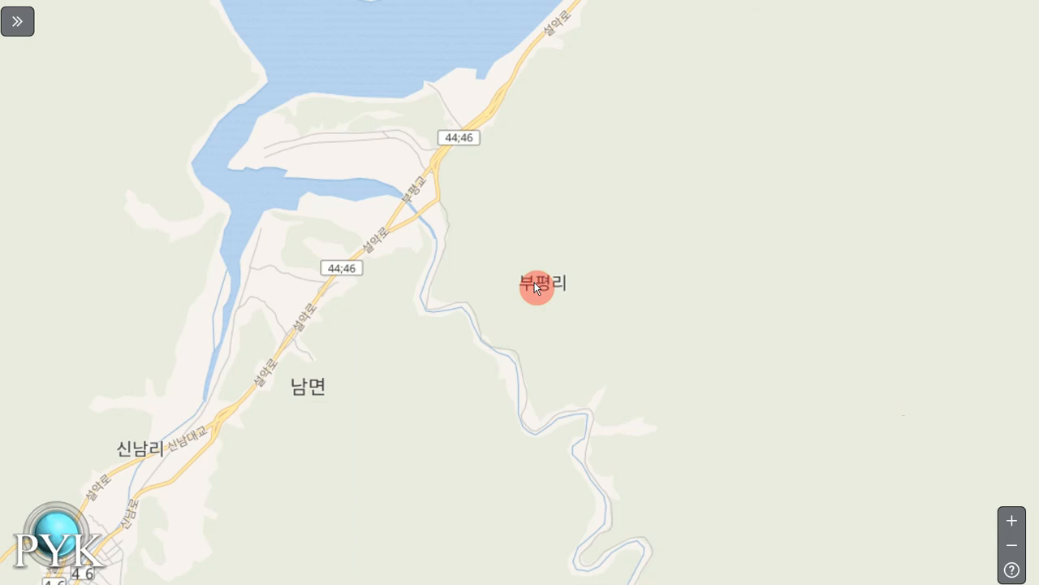
{"action": "mouse_move", "coordinate": [526, 302]}
{"action": "left_mouse_down"}
{"action": "mouse_move", "coordinate": [508, 325]}
{"action": "mouse_move", "coordinate": [483, 329]}
{"action": "mouse_move", "coordinate": [522, 284]}
{"action": "mouse_move", "coordinate": [503, 316]}
{"action": "mouse_move", "coordinate": [524, 317]}
{"action": "mouse_move", "coordinate": [512, 313]}
{"action": "mouse_move", "coordinate": [522, 303]}
{"action": "left_mouse_up"}
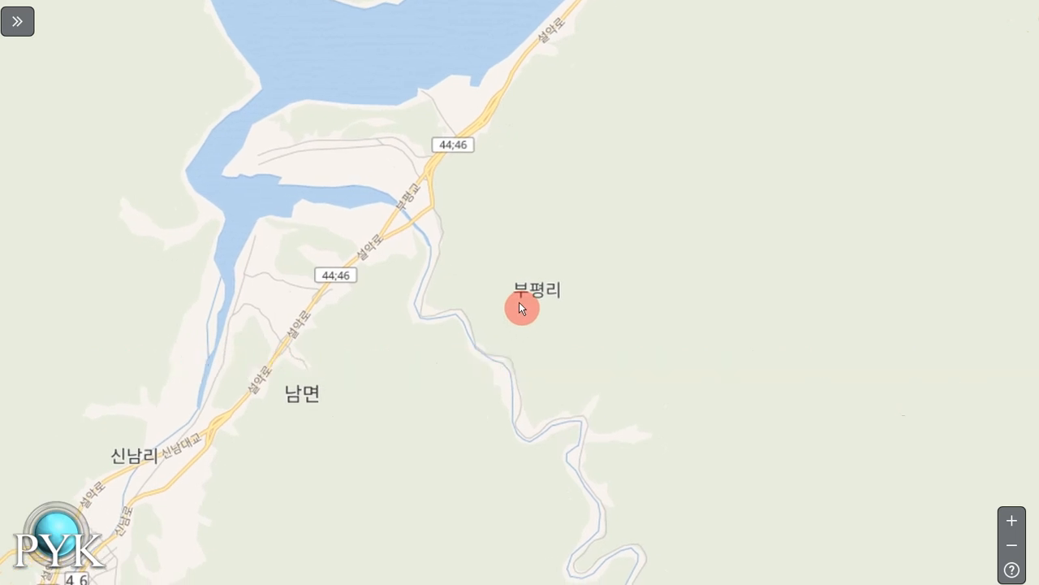
{"action": "left_click_drag", "start_coordinate": [519, 302], "coordinate": [522, 303]}
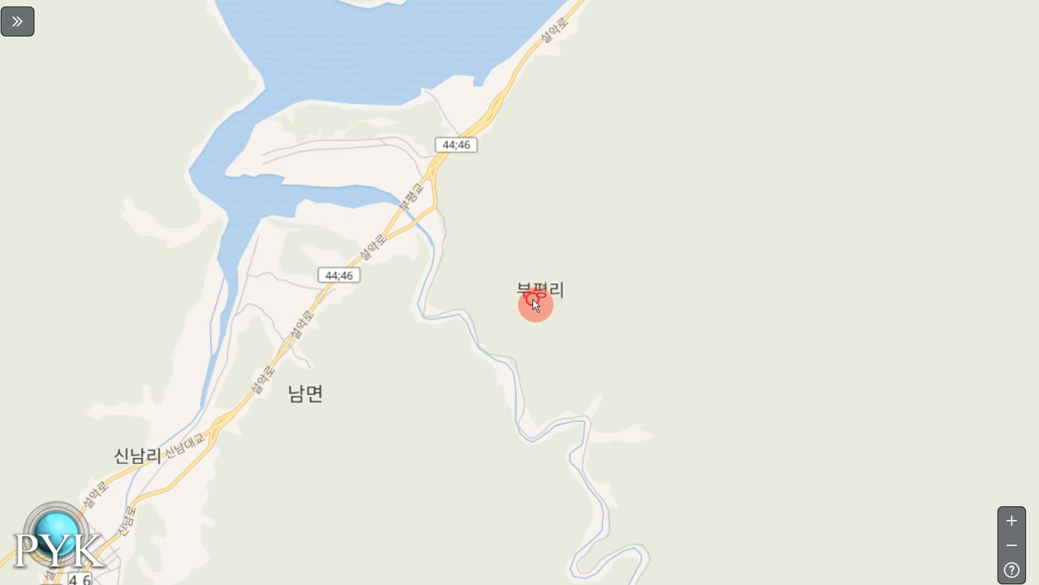
{"action": "left_click", "coordinate": [532, 299]}
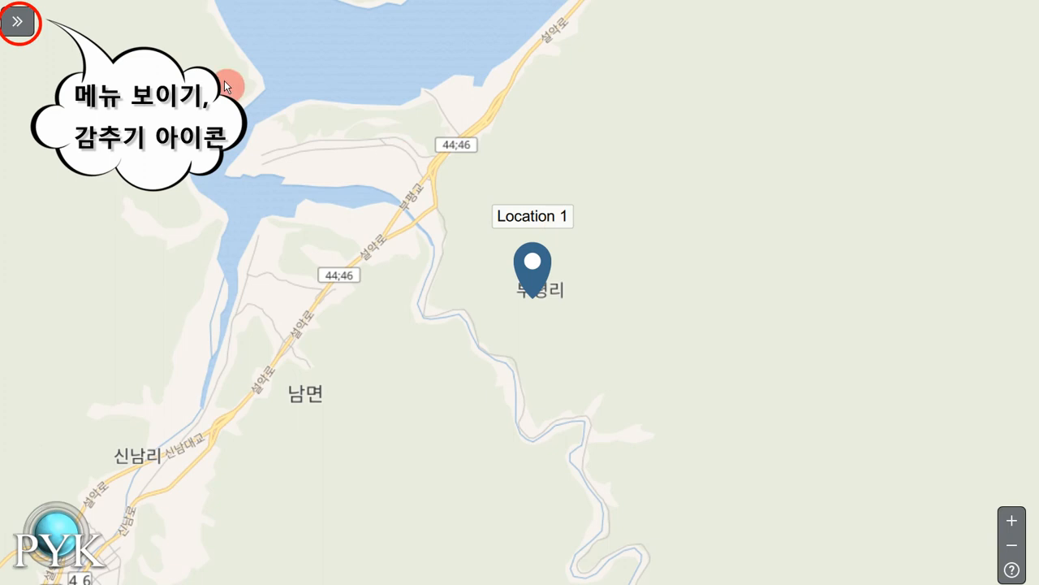
{"action": "left_click", "coordinate": [17, 21]}
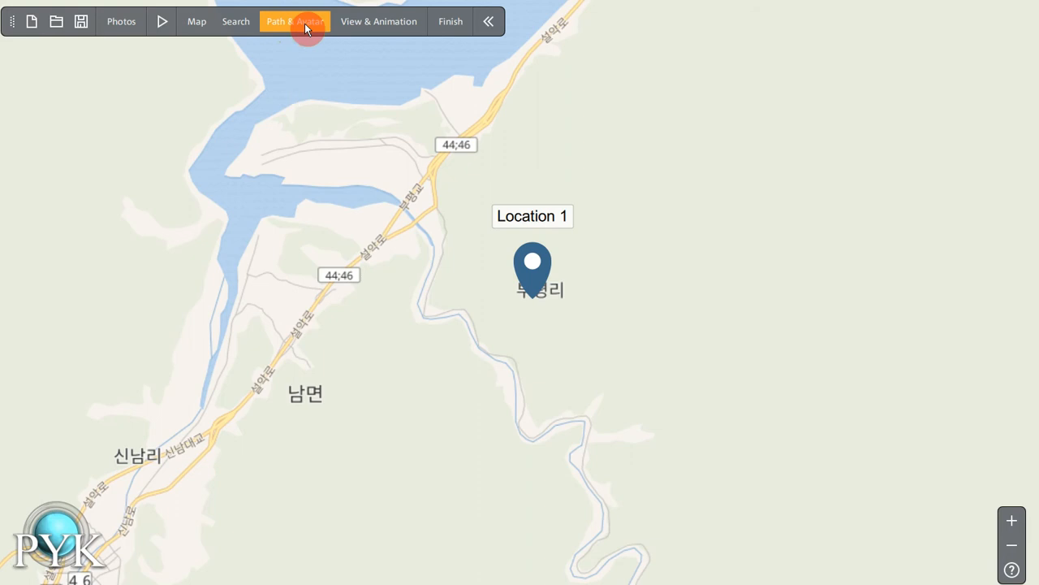
{"action": "left_click", "coordinate": [491, 22]}
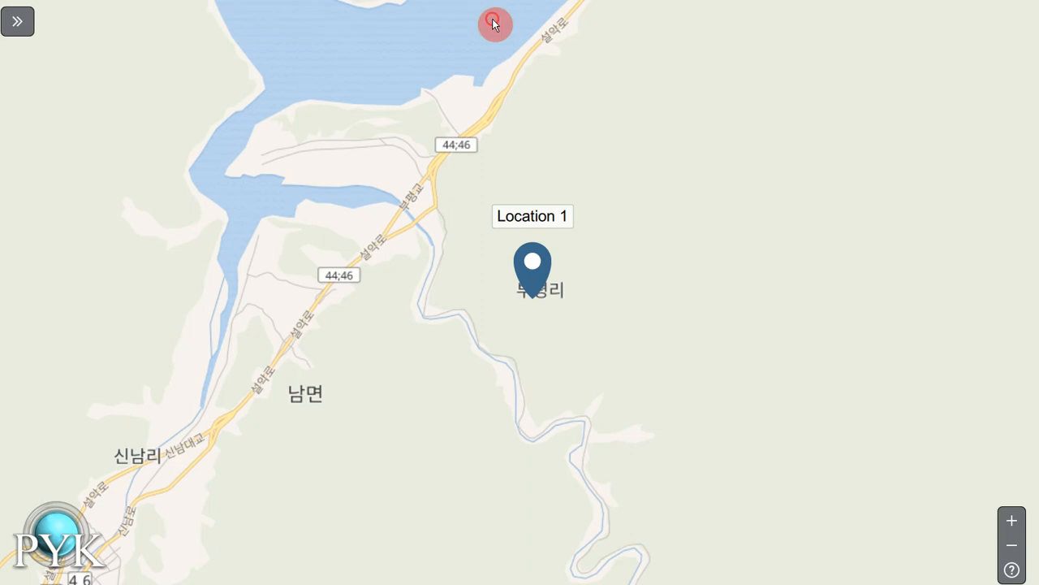
Rename the location marker at 부평리 as 출발점.
{"action": "double_click", "coordinate": [534, 217]}
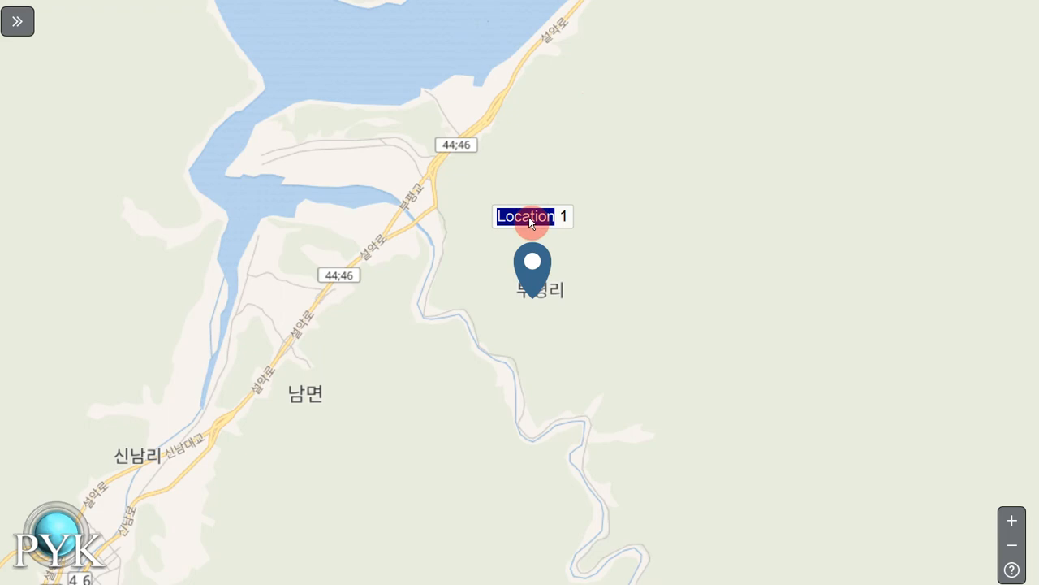
{"action": "type", "text": "ㅊ"}
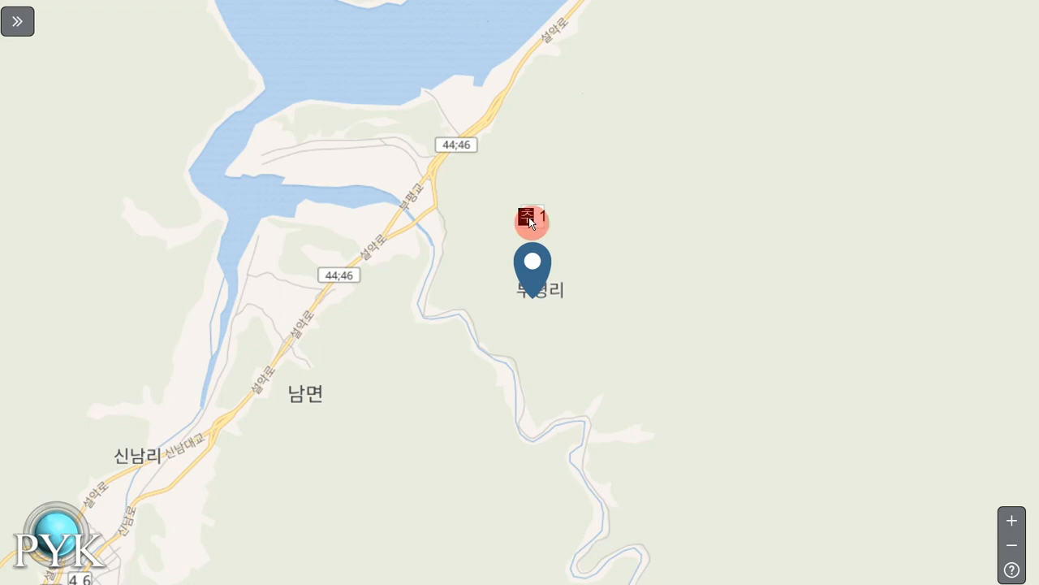
{"action": "type", "text": "발점"}
{"action": "key", "text": "Delete"}
{"action": "key", "text": "Delete"}
Extend the route from 출발점 to the road junction near 부평교 and add closely spaced locations northeast along 설악로.
{"action": "left_click", "coordinate": [436, 207]}
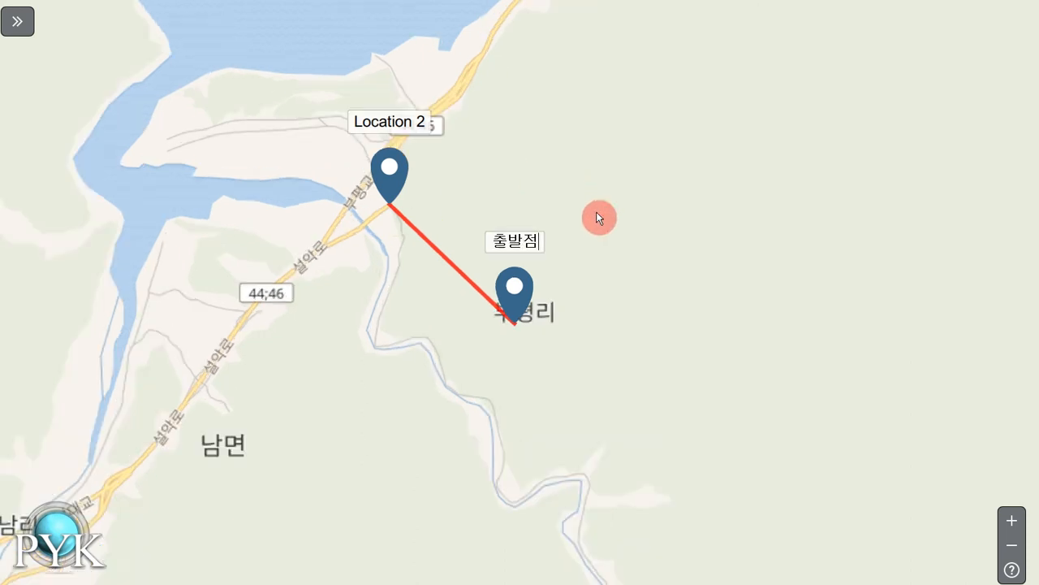
{"action": "scroll", "coordinate": [599, 218], "scroll_direction": "up", "scroll_amount": 1}
{"action": "scroll", "coordinate": [600, 217], "scroll_direction": "down", "scroll_amount": 2}
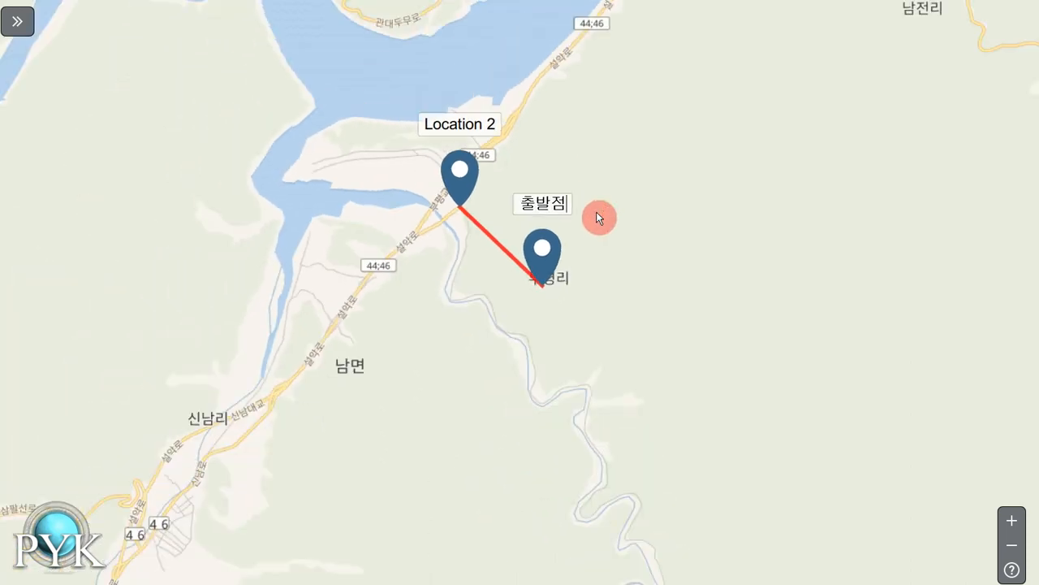
{"action": "left_click", "coordinate": [476, 156]}
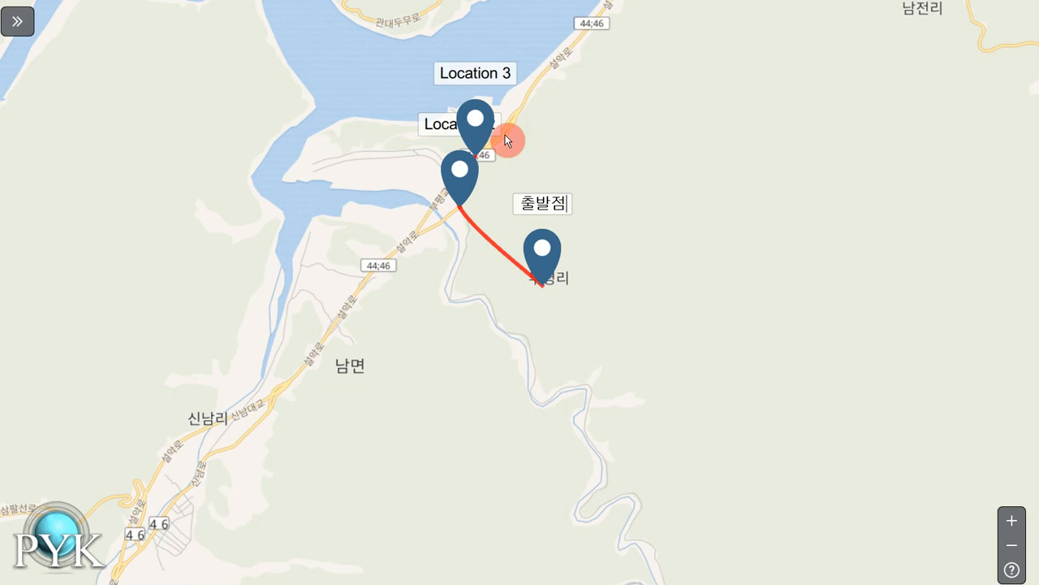
{"action": "left_click", "coordinate": [505, 140]}
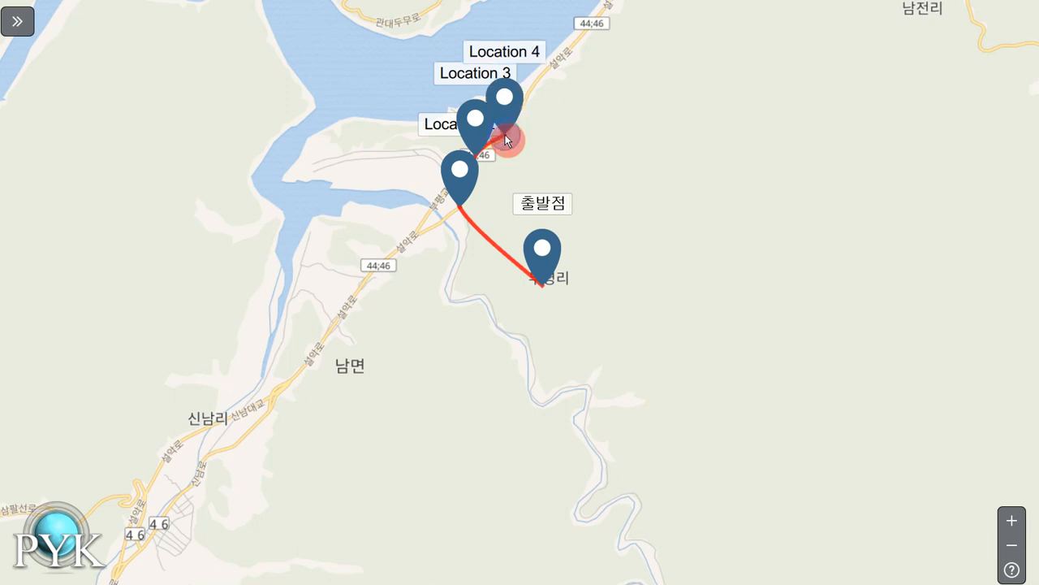
{"action": "left_click", "coordinate": [529, 89]}
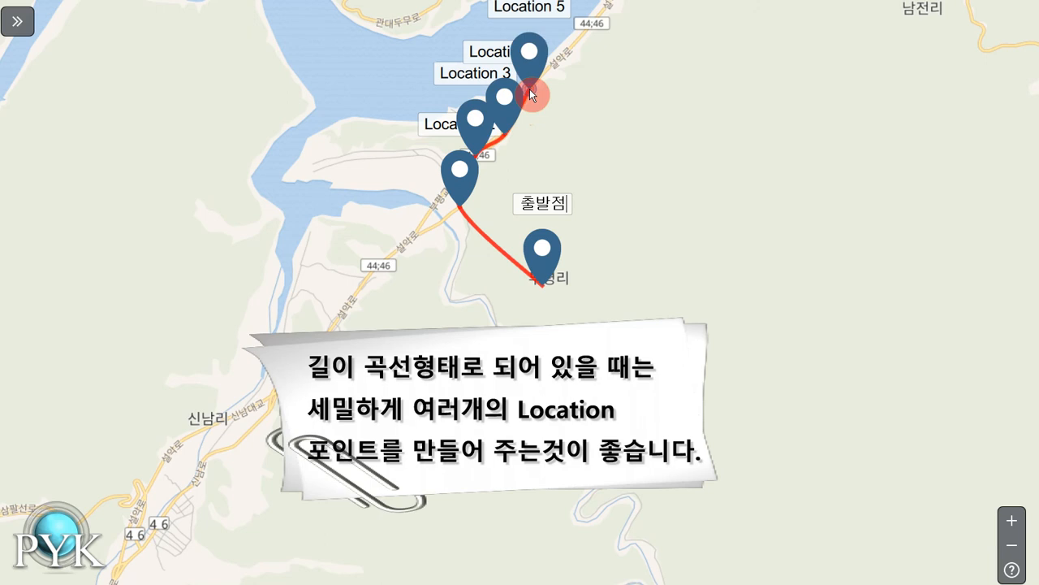
{"action": "left_click", "coordinate": [576, 43]}
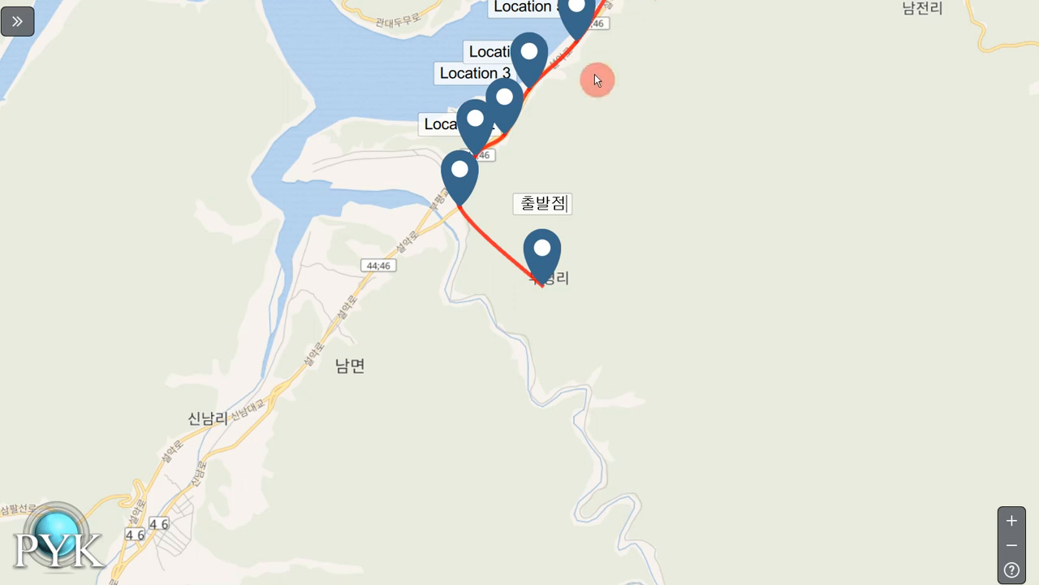
Continue the route with seven locations that follow the road east below the river, cross it and loop back west to 설악로.
{"action": "left_click_drag", "start_coordinate": [604, 108], "coordinate": [498, 420]}
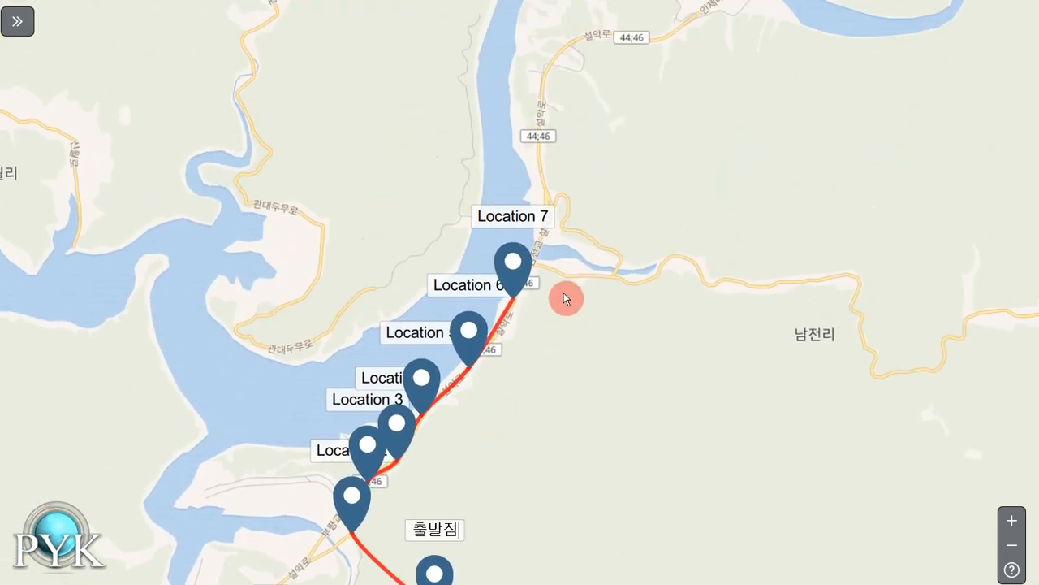
{"action": "left_click", "coordinate": [545, 275]}
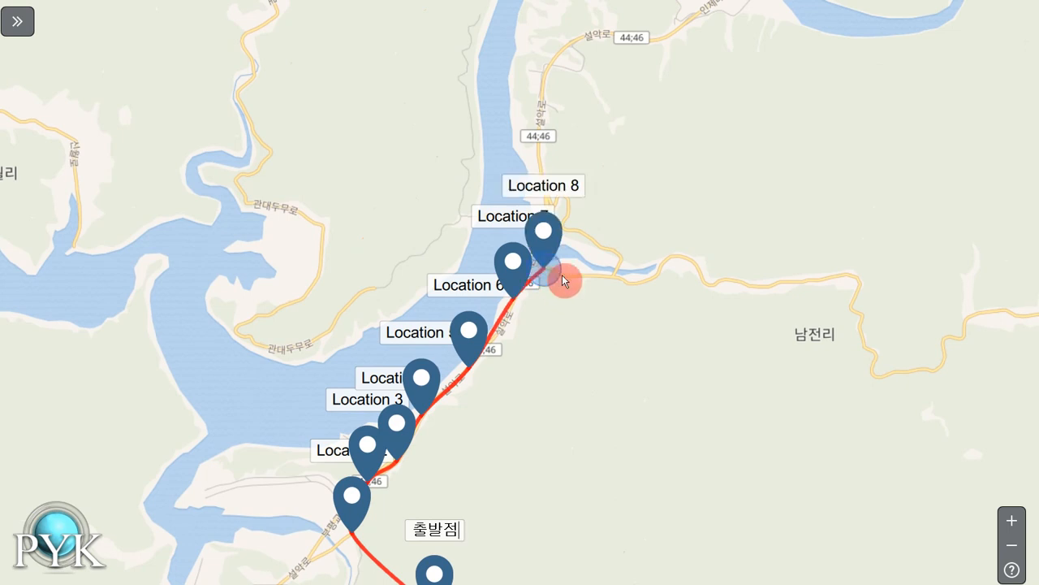
{"action": "left_click", "coordinate": [582, 273]}
{"action": "left_click", "coordinate": [612, 274]}
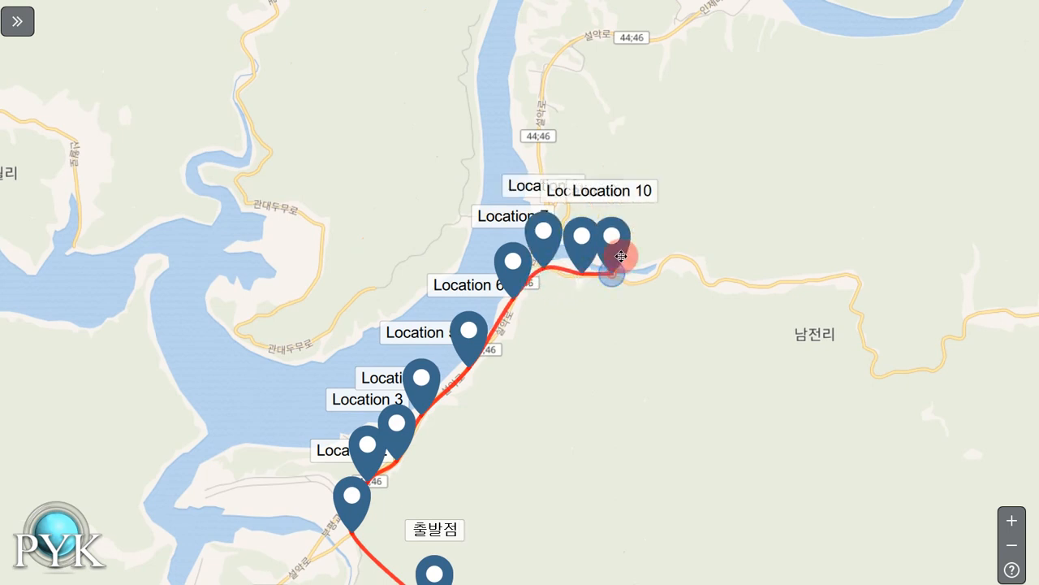
{"action": "left_click", "coordinate": [623, 249]}
{"action": "left_click", "coordinate": [590, 229]}
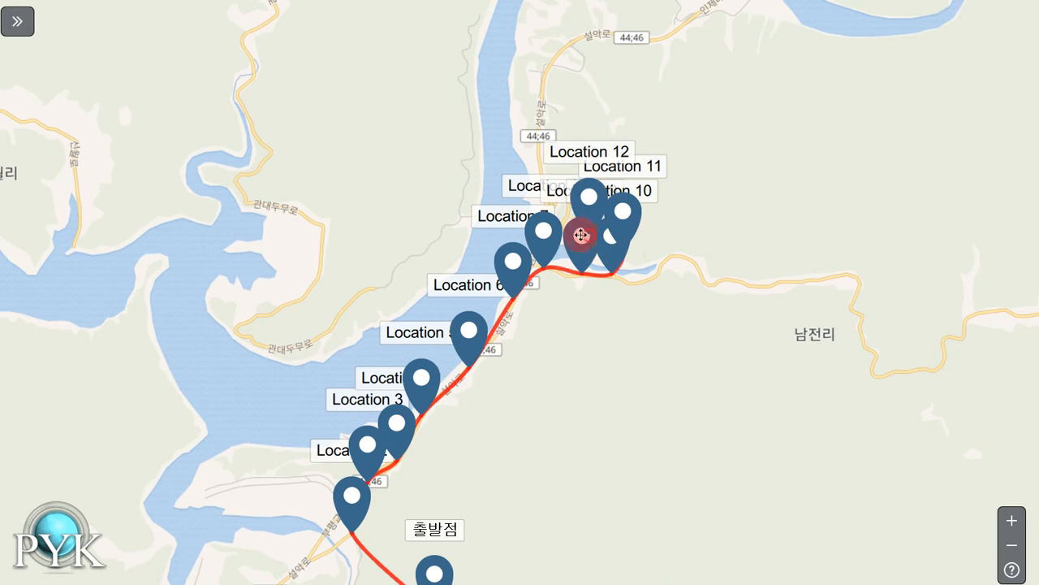
{"action": "left_click", "coordinate": [564, 226]}
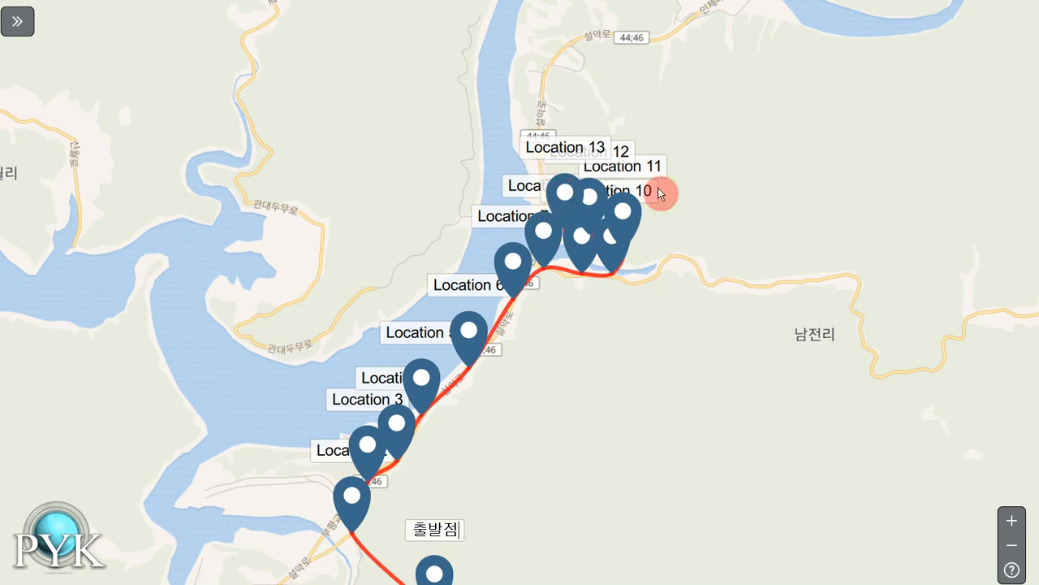
{"action": "scroll", "coordinate": [663, 192], "scroll_direction": "up", "scroll_amount": 1}
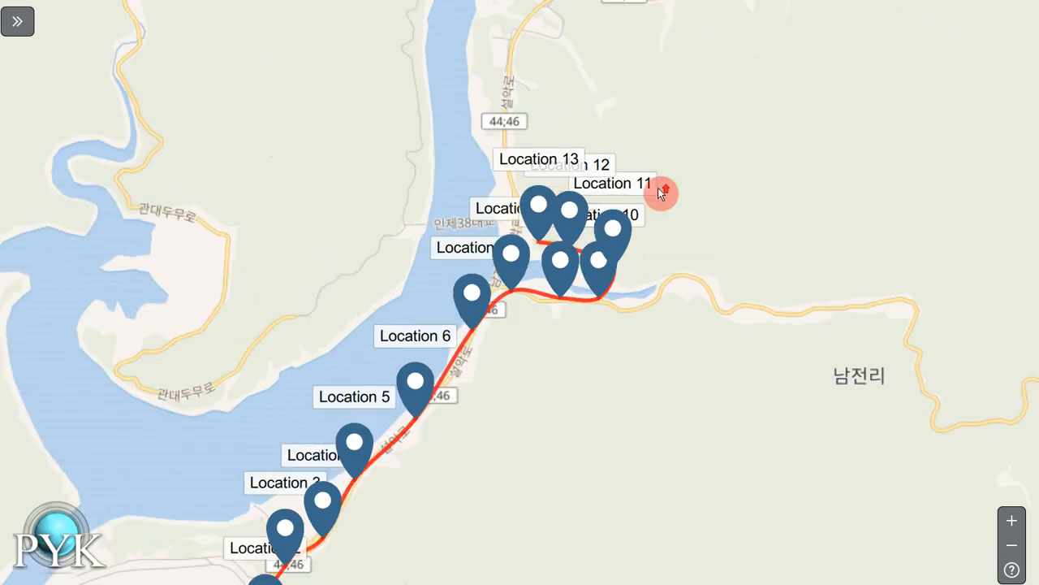
{"action": "left_click", "coordinate": [515, 232]}
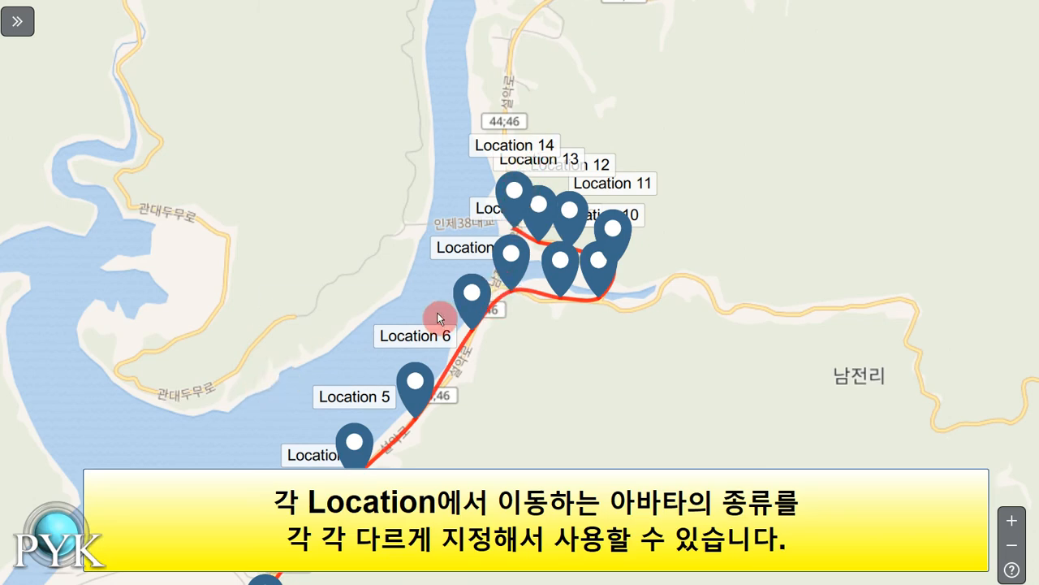
Extend the route with eight locations across the lake, heading southwest, north along the channel, and west to the road end below 신월리.
{"action": "left_click_drag", "start_coordinate": [221, 357], "coordinate": [701, 204]}
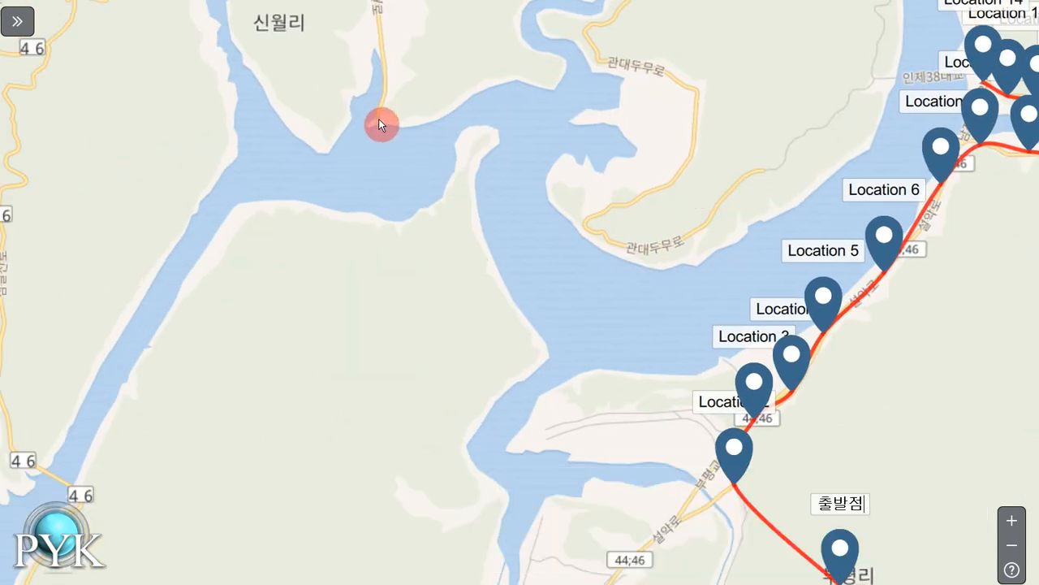
{"action": "left_click", "coordinate": [740, 292]}
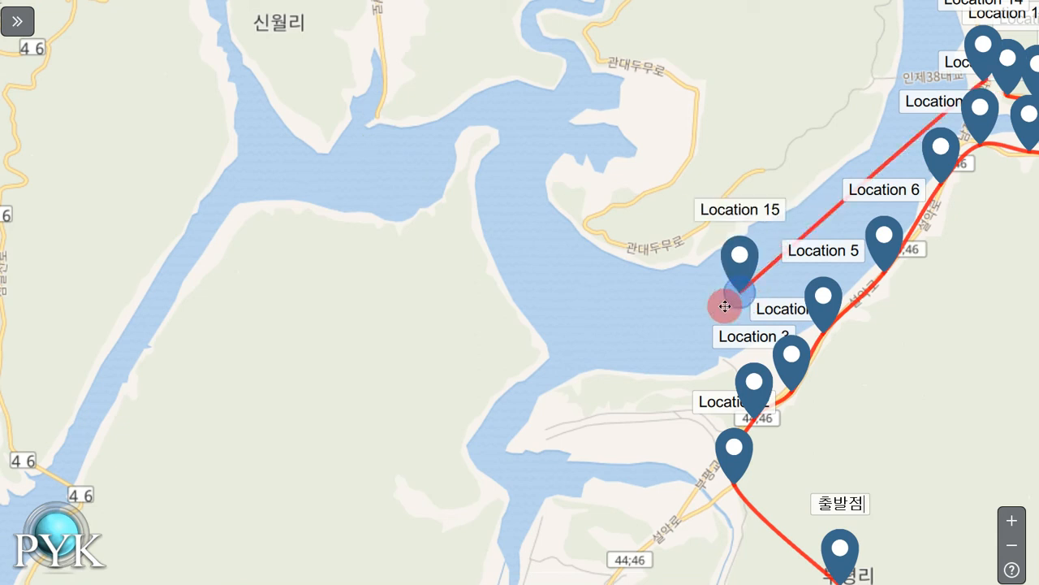
{"action": "left_click", "coordinate": [600, 323]}
{"action": "left_click", "coordinate": [528, 241]}
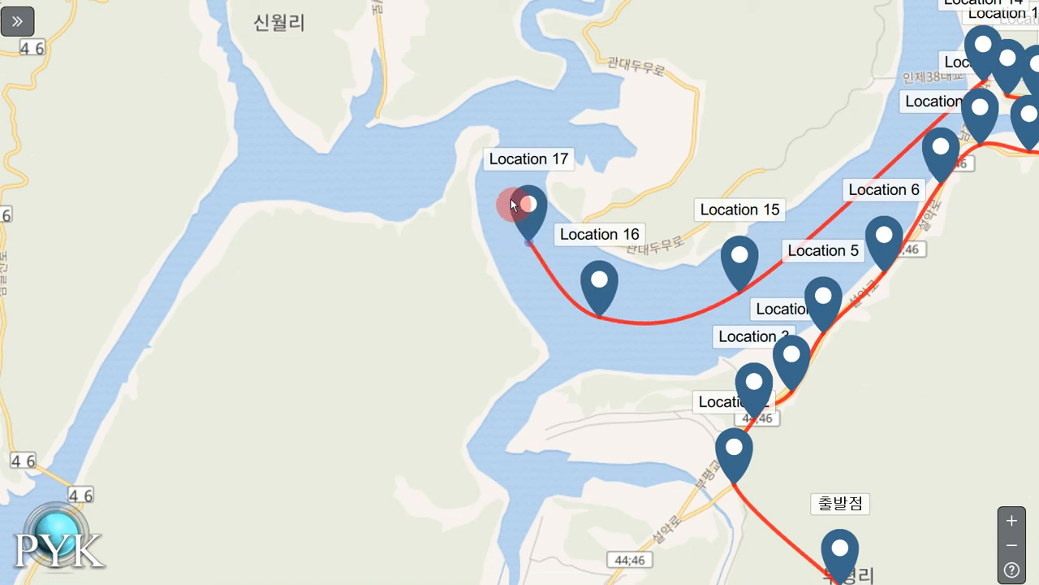
{"action": "left_click", "coordinate": [525, 134]}
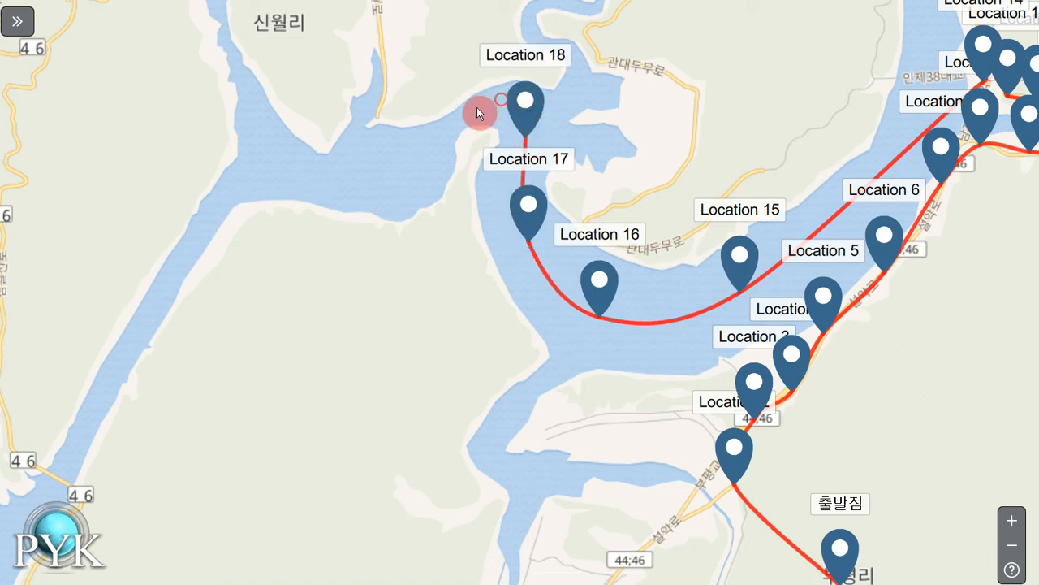
{"action": "left_click", "coordinate": [499, 98]}
{"action": "left_click", "coordinate": [428, 139]}
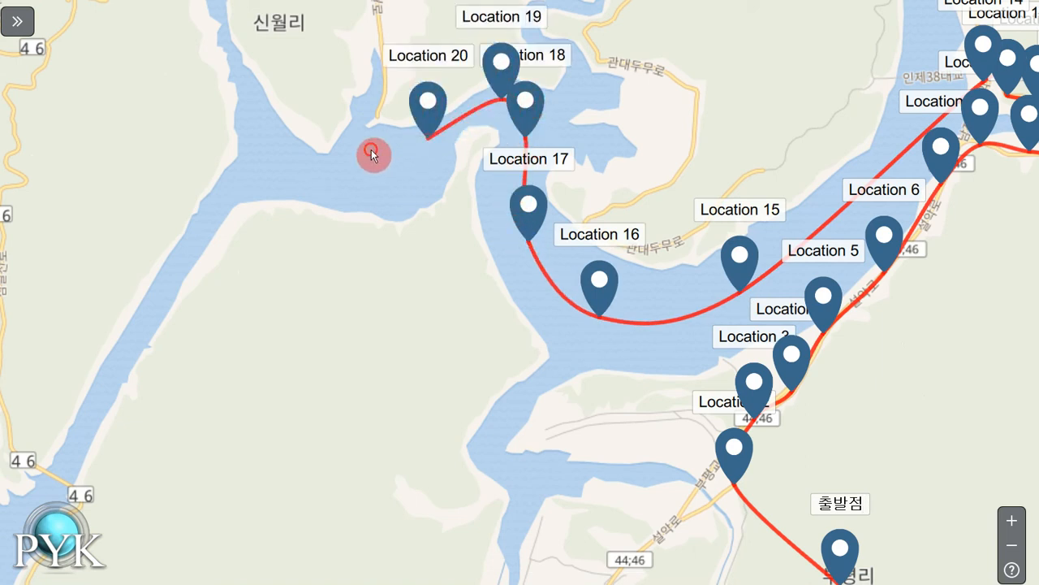
{"action": "left_click", "coordinate": [371, 152]}
{"action": "left_click", "coordinate": [379, 115]}
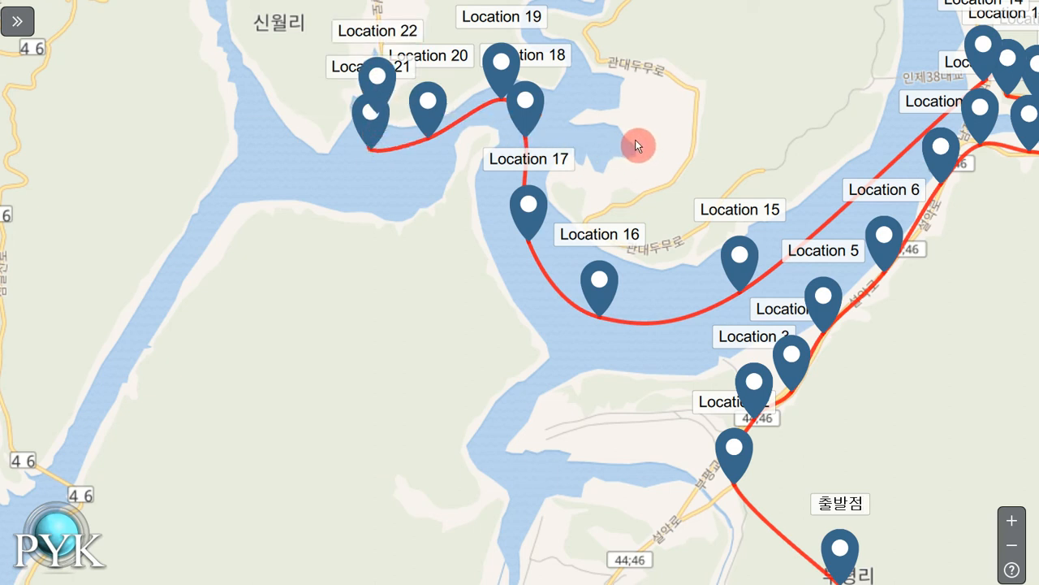
Return to the 출발점 area and play the route animation to preview the avatar's movement, stopping it partway.
{"action": "mouse_move", "coordinate": [634, 139]}
{"action": "left_mouse_down"}
{"action": "mouse_move", "coordinate": [696, 145]}
{"action": "mouse_move", "coordinate": [238, 250]}
{"action": "mouse_move", "coordinate": [234, 274]}
{"action": "mouse_move", "coordinate": [325, 327]}
{"action": "mouse_move", "coordinate": [225, 324]}
{"action": "mouse_move", "coordinate": [192, 286]}
{"action": "mouse_move", "coordinate": [216, 187]}
{"action": "mouse_move", "coordinate": [239, 158]}
{"action": "mouse_move", "coordinate": [443, 195]}
{"action": "mouse_move", "coordinate": [477, 125]}
{"action": "mouse_move", "coordinate": [448, 70]}
{"action": "left_mouse_up"}
{"action": "scroll", "coordinate": [722, 311], "scroll_direction": "up", "scroll_amount": 2}
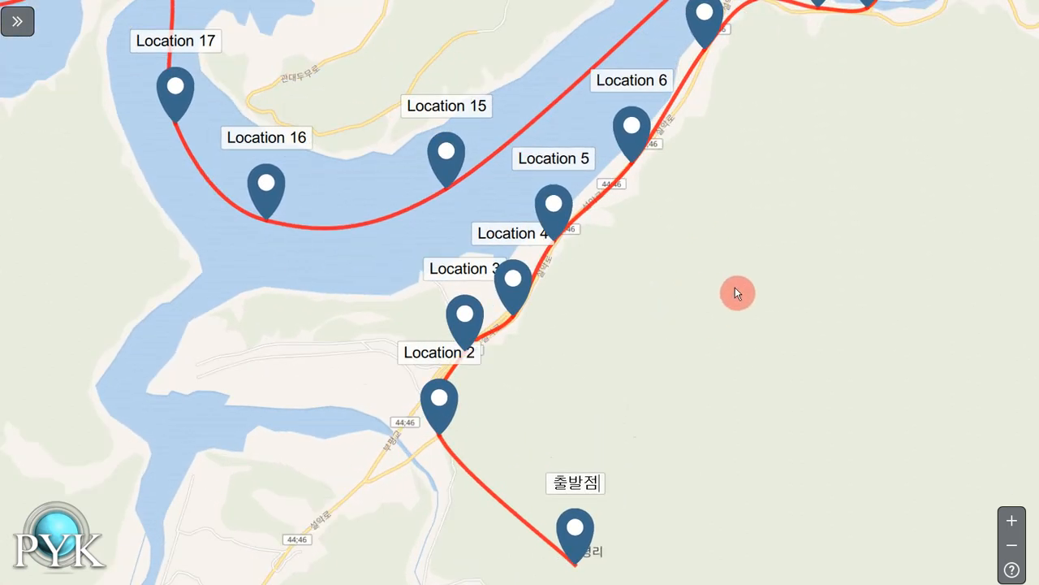
{"action": "left_click_drag", "start_coordinate": [719, 318], "coordinate": [705, 150]}
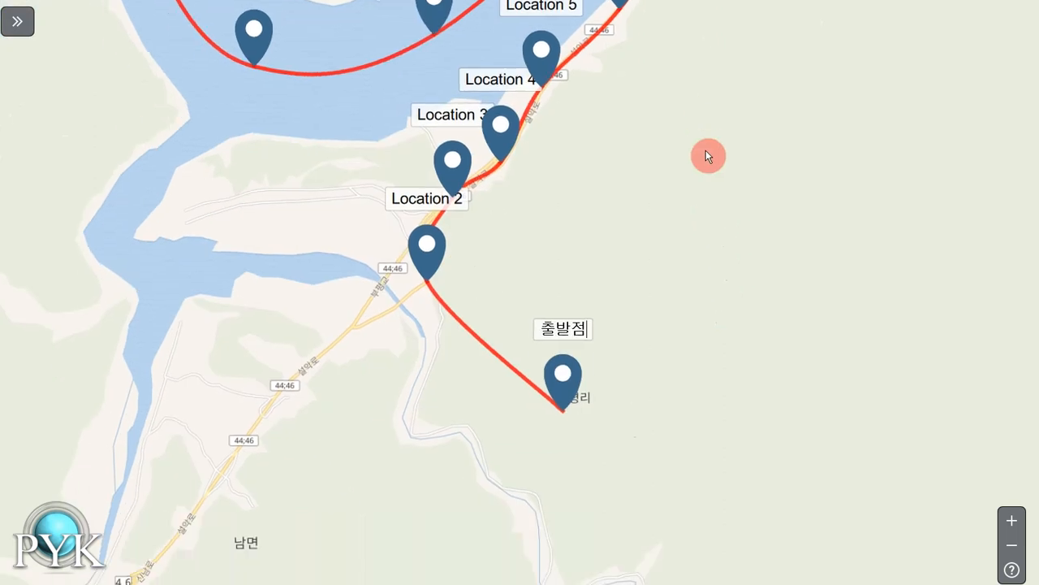
{"action": "left_click", "coordinate": [16, 24]}
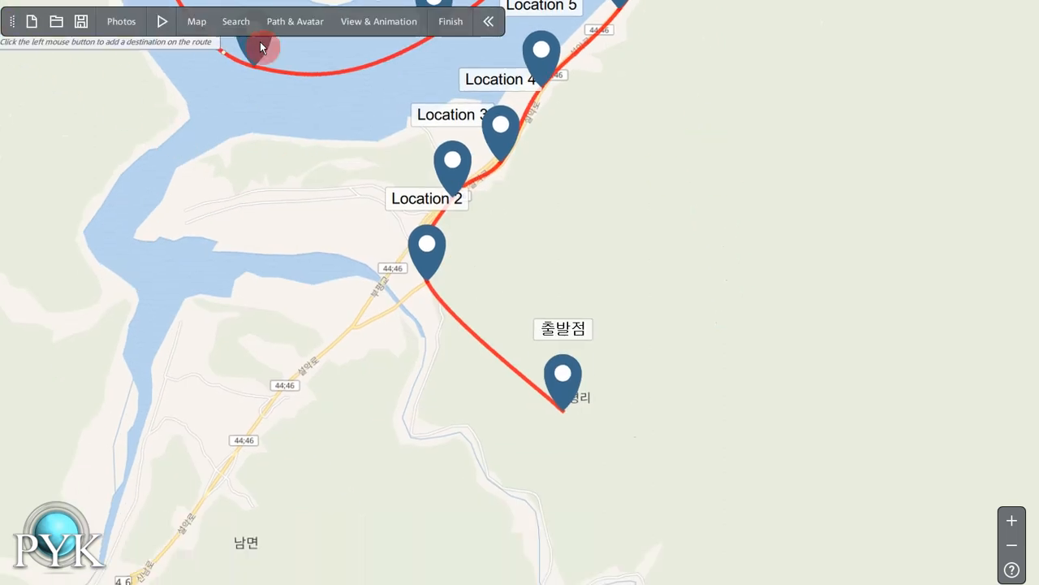
{"action": "left_click", "coordinate": [167, 25]}
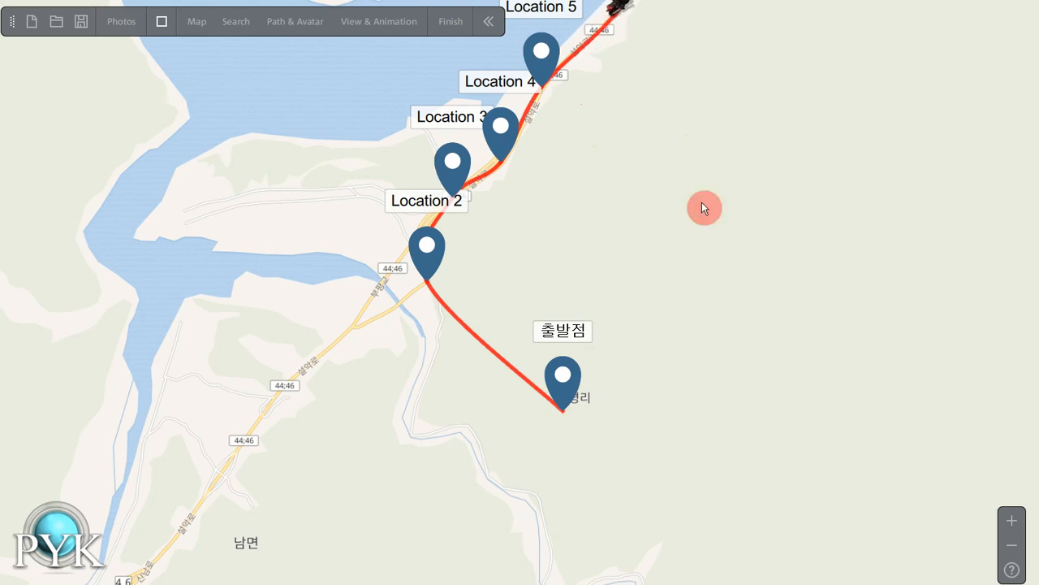
{"action": "left_click", "coordinate": [159, 27]}
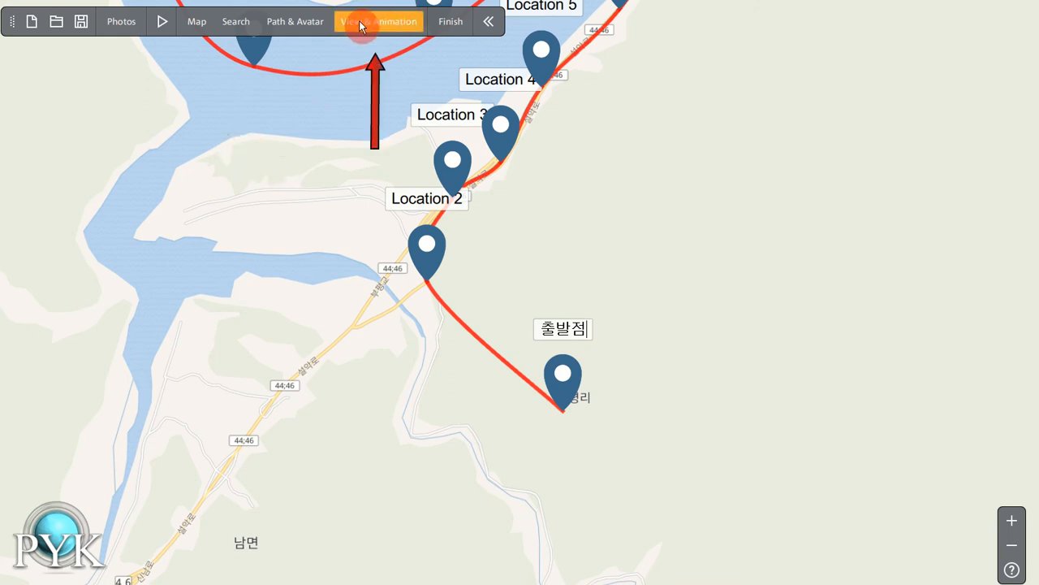
Make the view follow the path during the animation and play a preview of the route.
{"action": "left_click", "coordinate": [385, 25]}
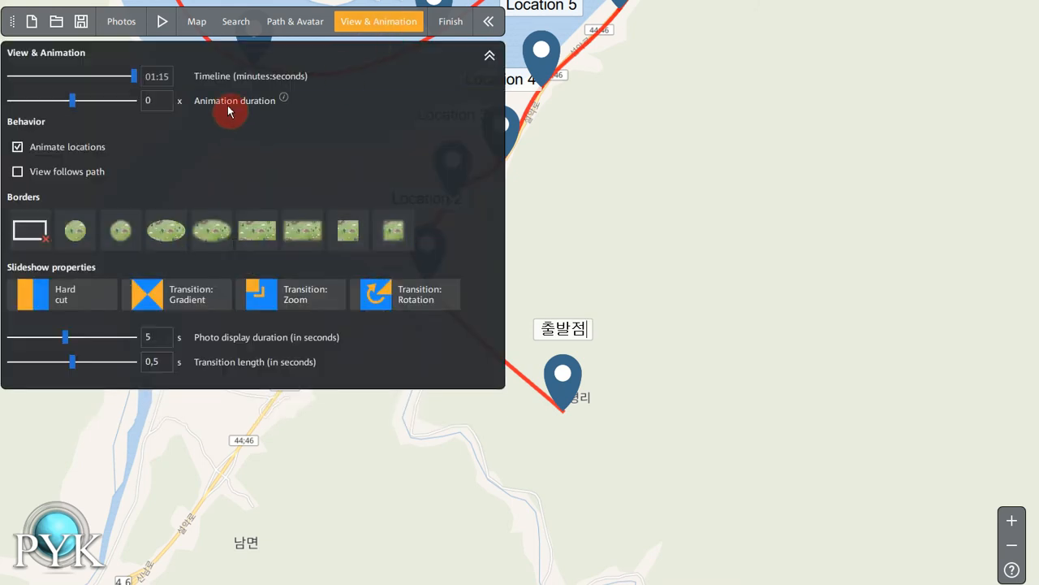
{"action": "left_click", "coordinate": [16, 173]}
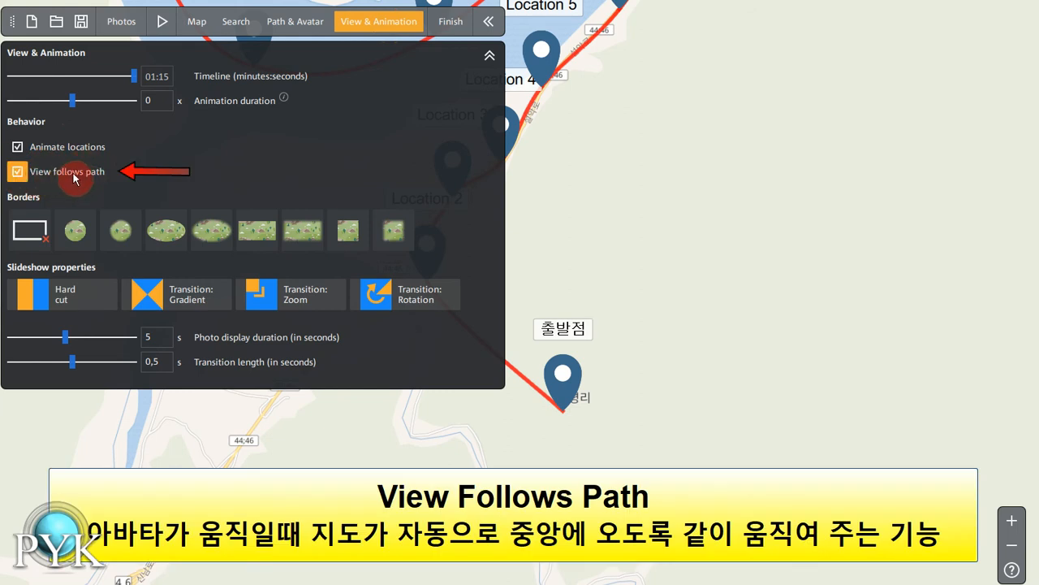
{"action": "left_click", "coordinate": [162, 22]}
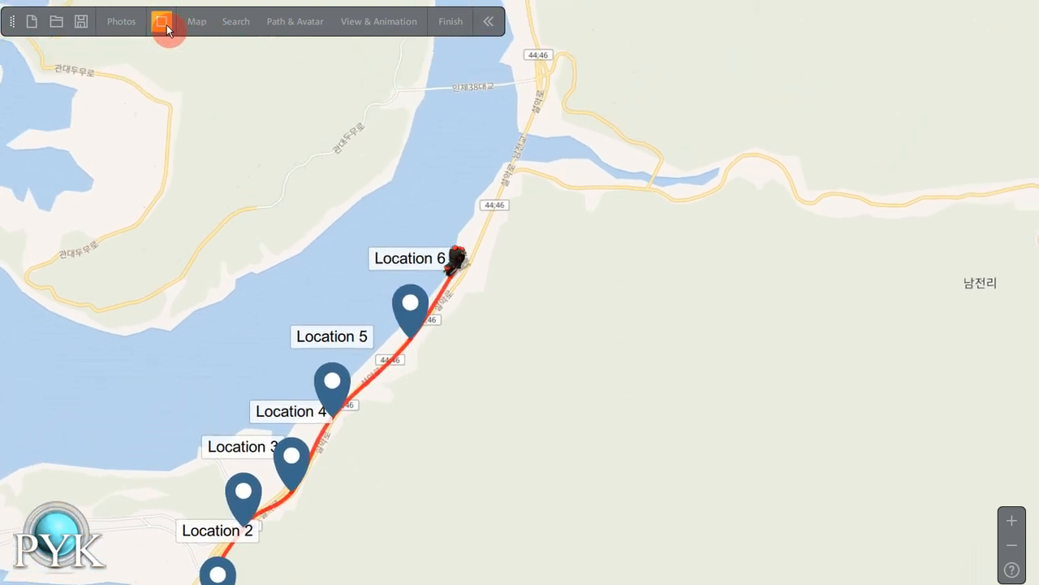
{"action": "left_click", "coordinate": [163, 22]}
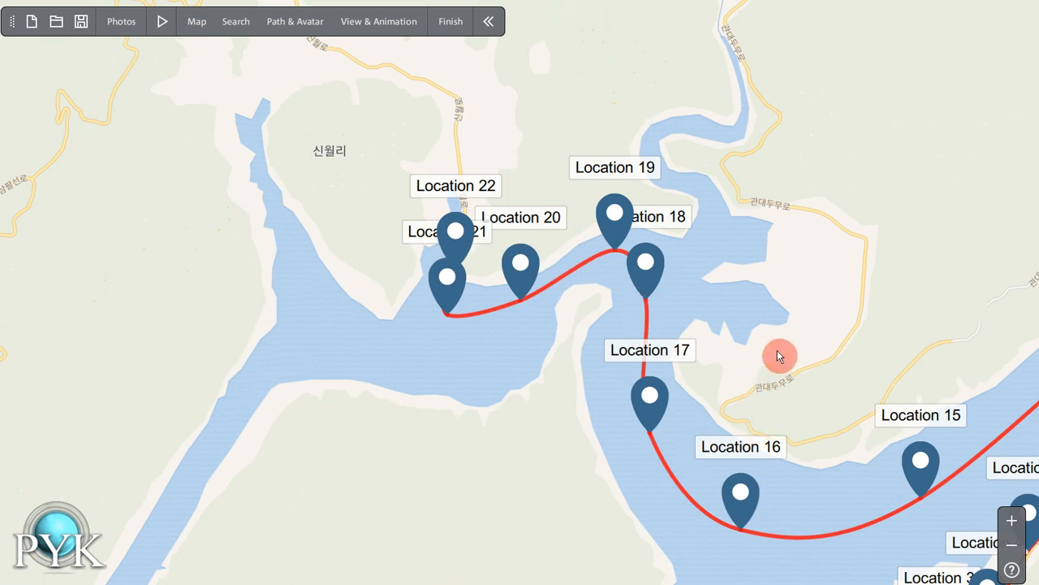
Set the complete route's line transparency to 22% and try the path shadow on and off.
{"action": "left_click_drag", "start_coordinate": [829, 358], "coordinate": [355, 340]}
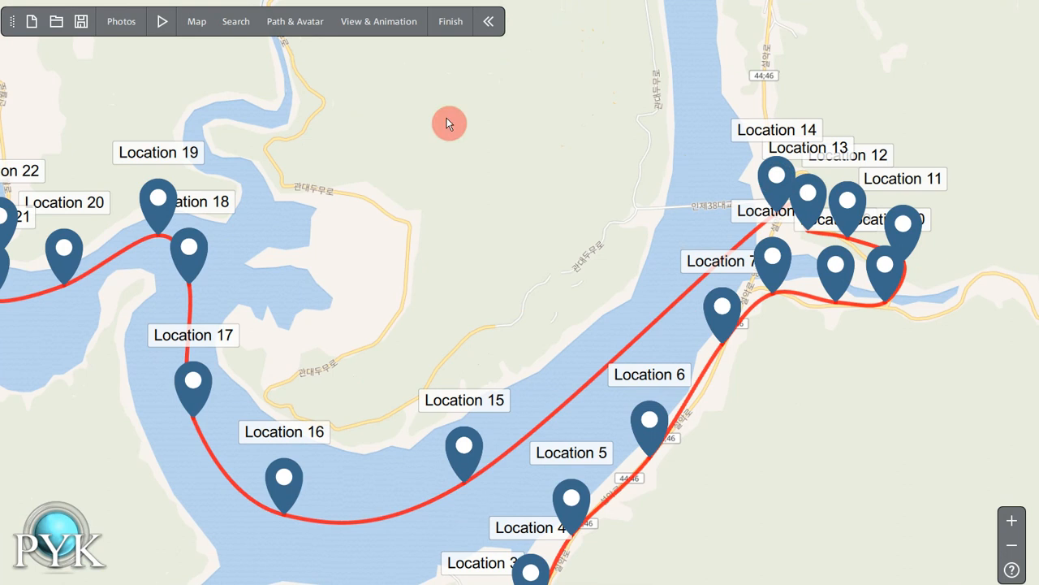
{"action": "left_click_drag", "start_coordinate": [528, 263], "coordinate": [485, 14]}
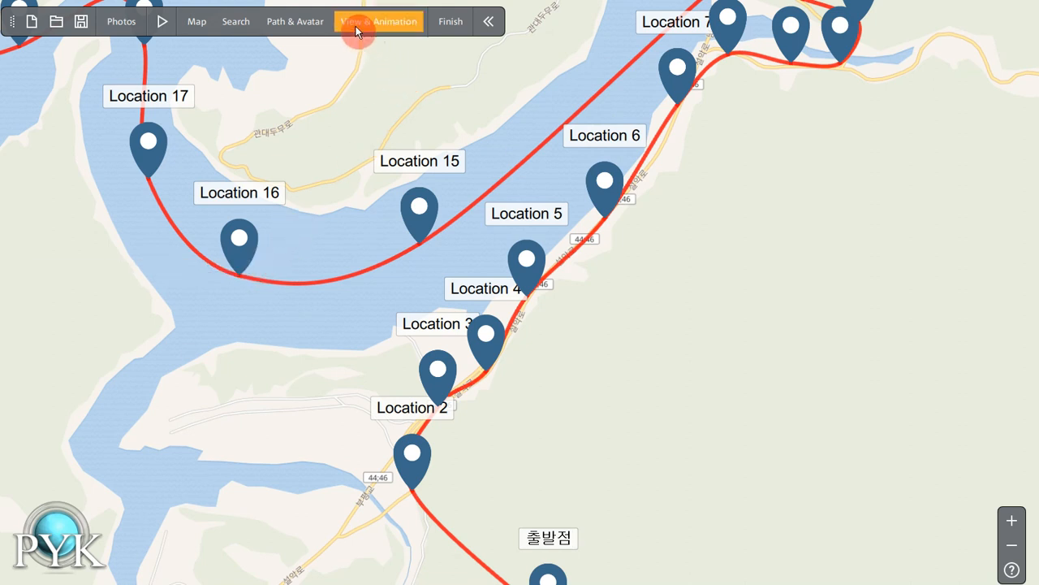
{"action": "left_click", "coordinate": [306, 24]}
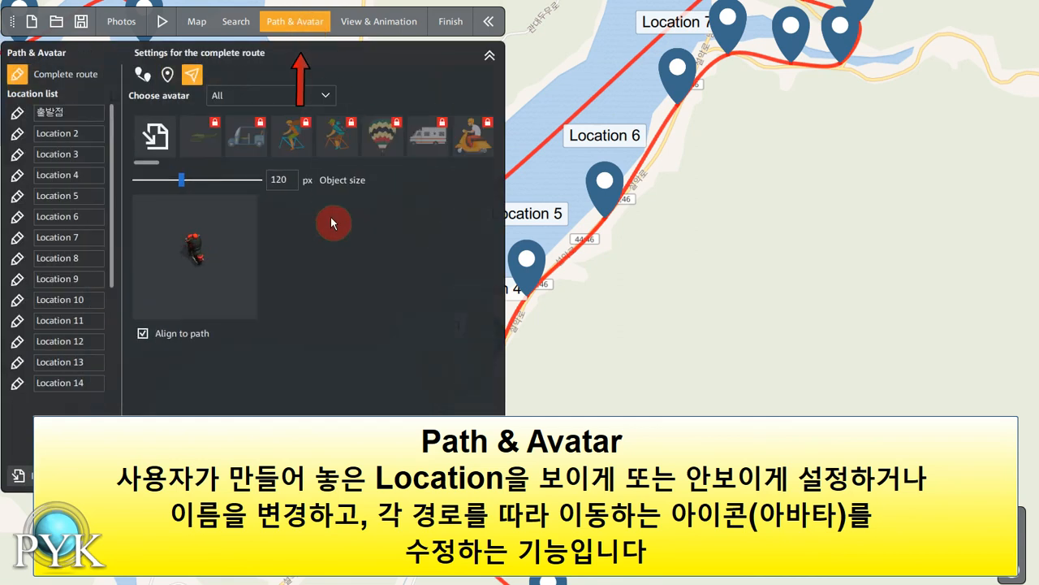
{"action": "left_click", "coordinate": [144, 75]}
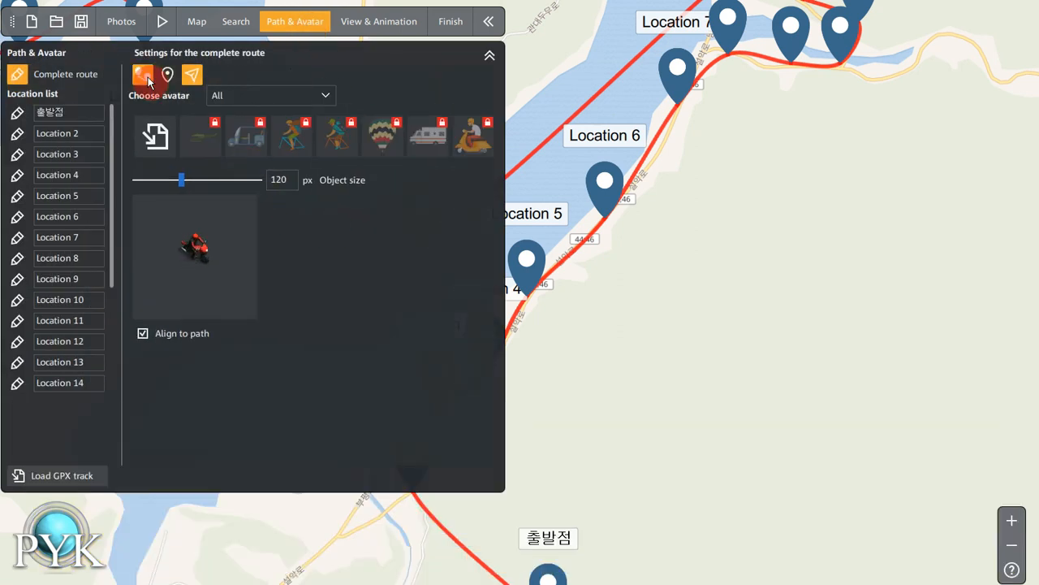
{"action": "left_click", "coordinate": [182, 108]}
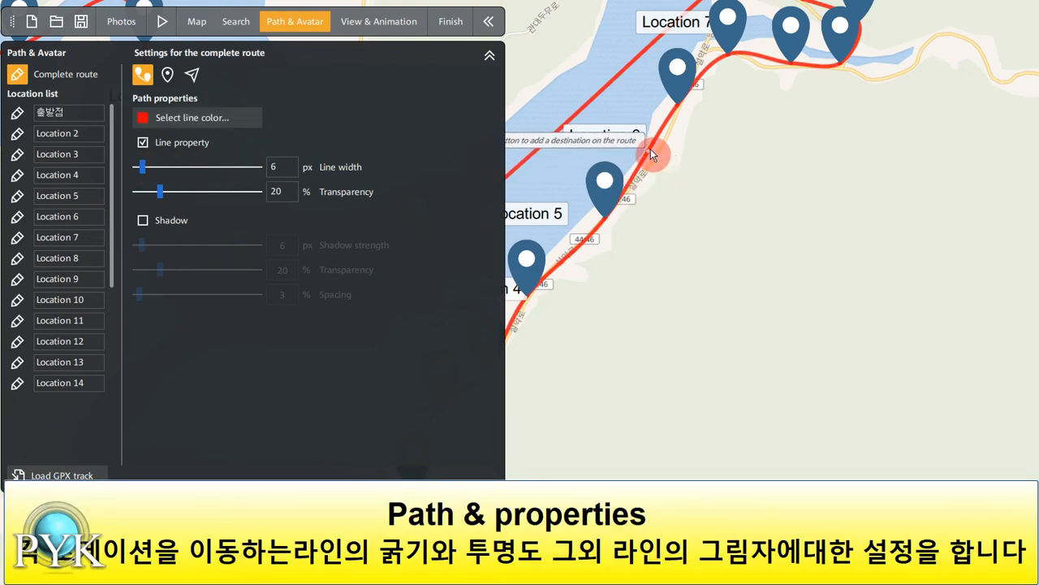
{"action": "left_click_drag", "start_coordinate": [144, 168], "coordinate": [165, 200]}
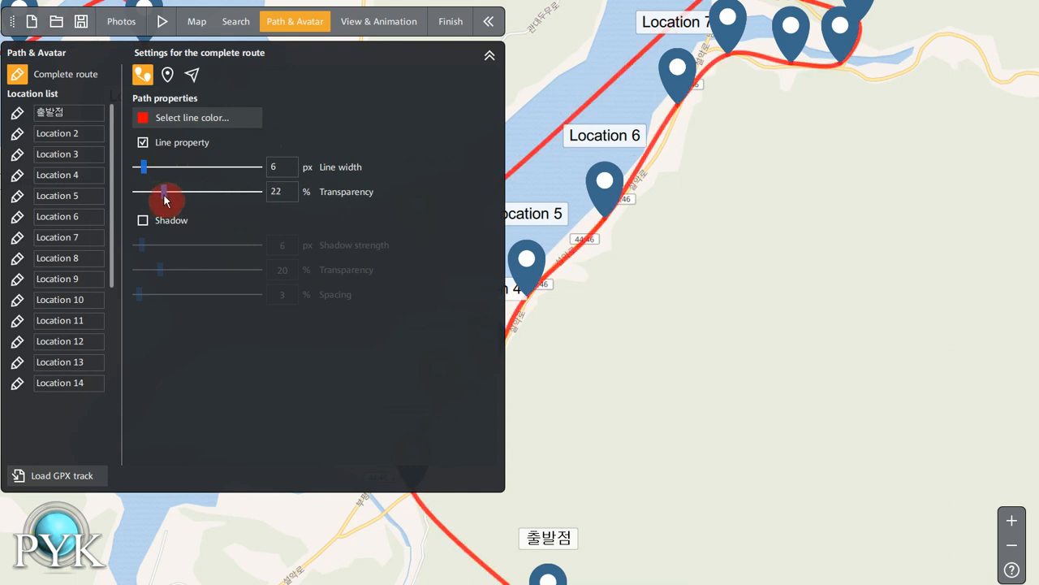
{"action": "left_click", "coordinate": [143, 220]}
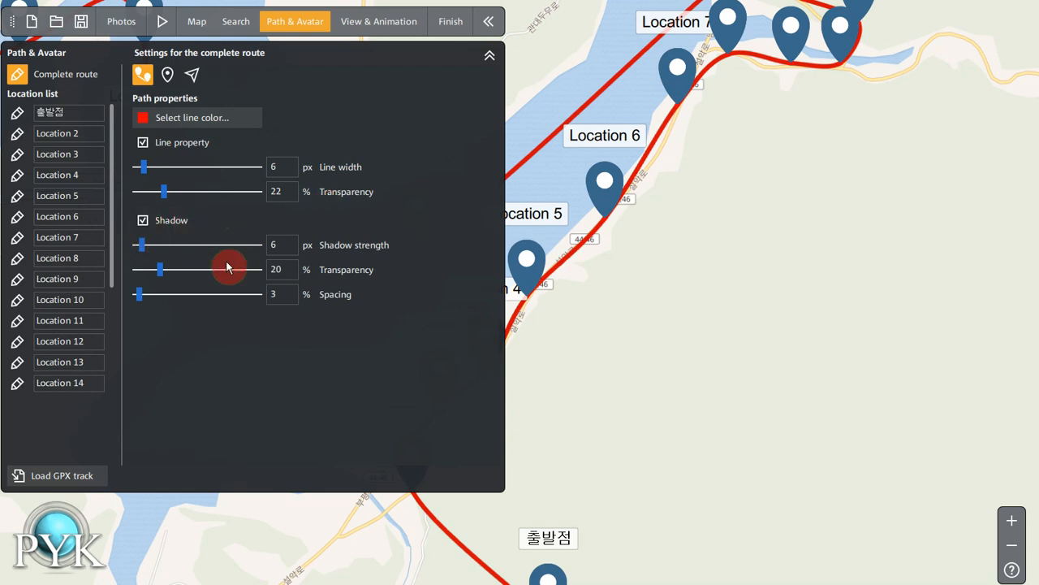
{"action": "left_click", "coordinate": [146, 223]}
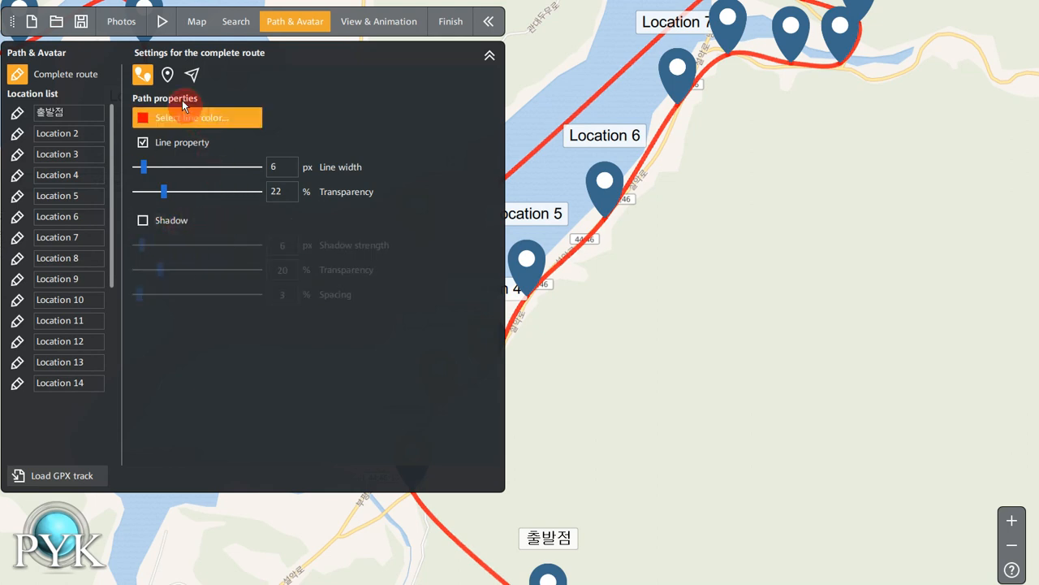
Give the 출발점 location the dark crosshair marker and set its location size to 64%.
{"action": "left_click", "coordinate": [167, 78]}
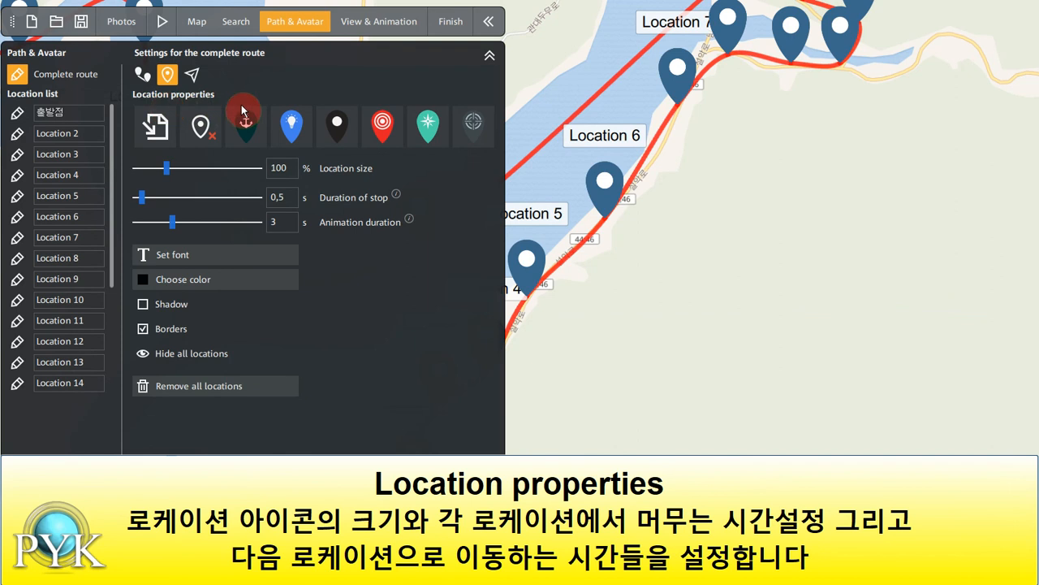
{"action": "mouse_move", "coordinate": [411, 222]}
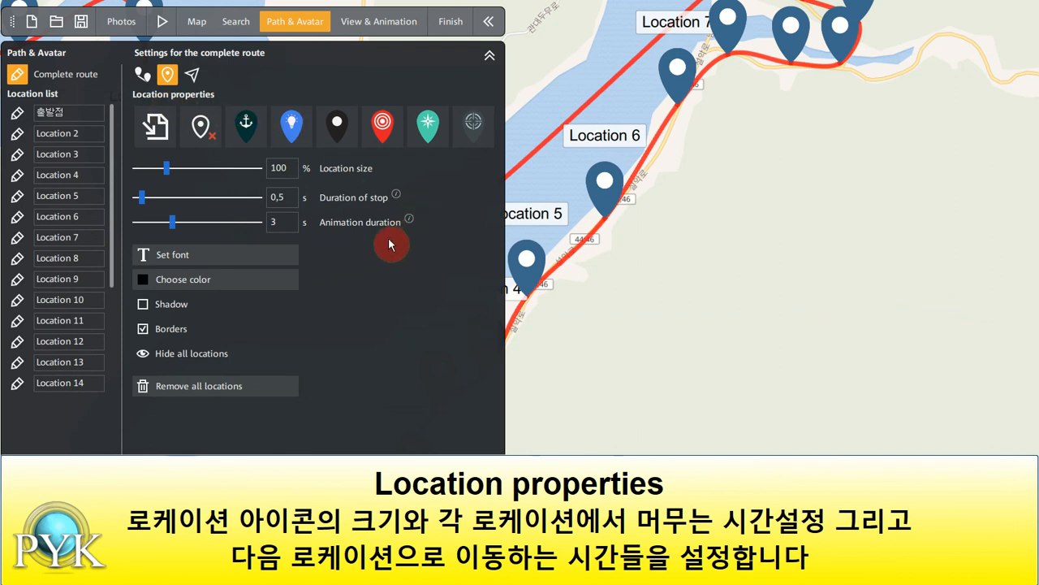
{"action": "left_click", "coordinate": [18, 114]}
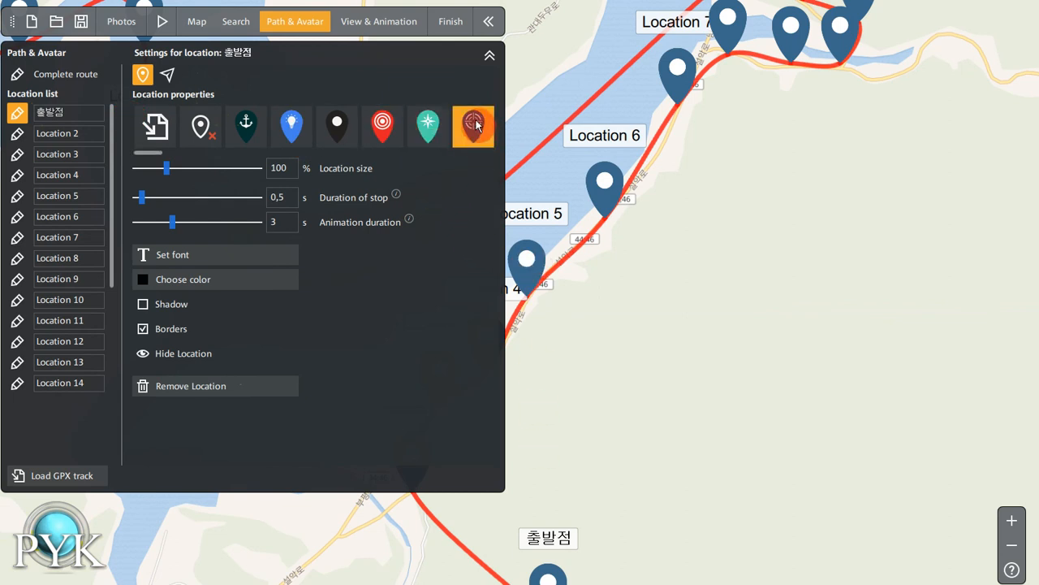
{"action": "mouse_move", "coordinate": [477, 126]}
{"action": "left_mouse_down"}
{"action": "mouse_move", "coordinate": [541, 366]}
{"action": "mouse_move", "coordinate": [549, 577]}
{"action": "left_mouse_up"}
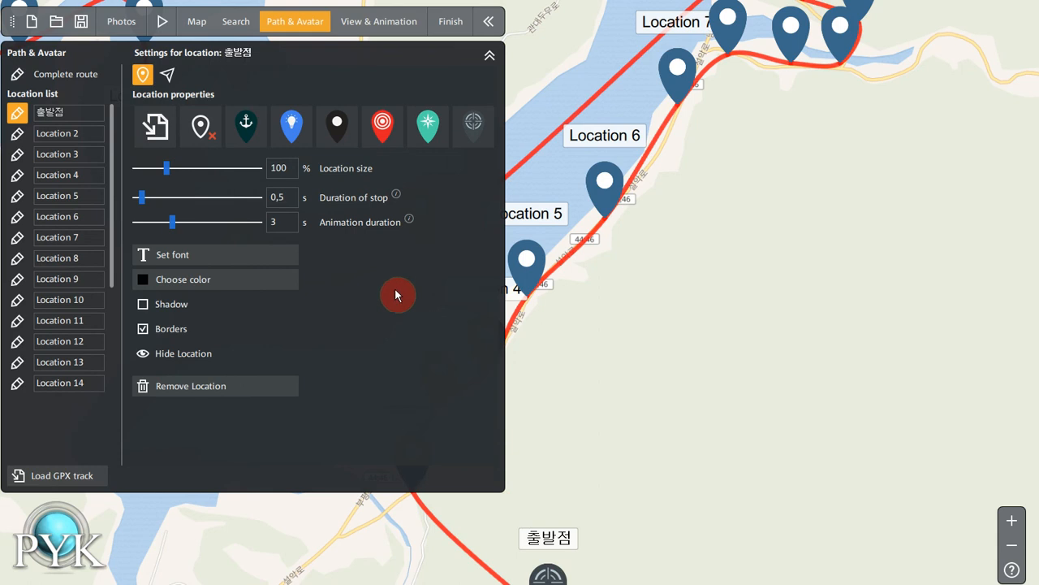
{"action": "left_click_drag", "start_coordinate": [167, 171], "coordinate": [155, 171]}
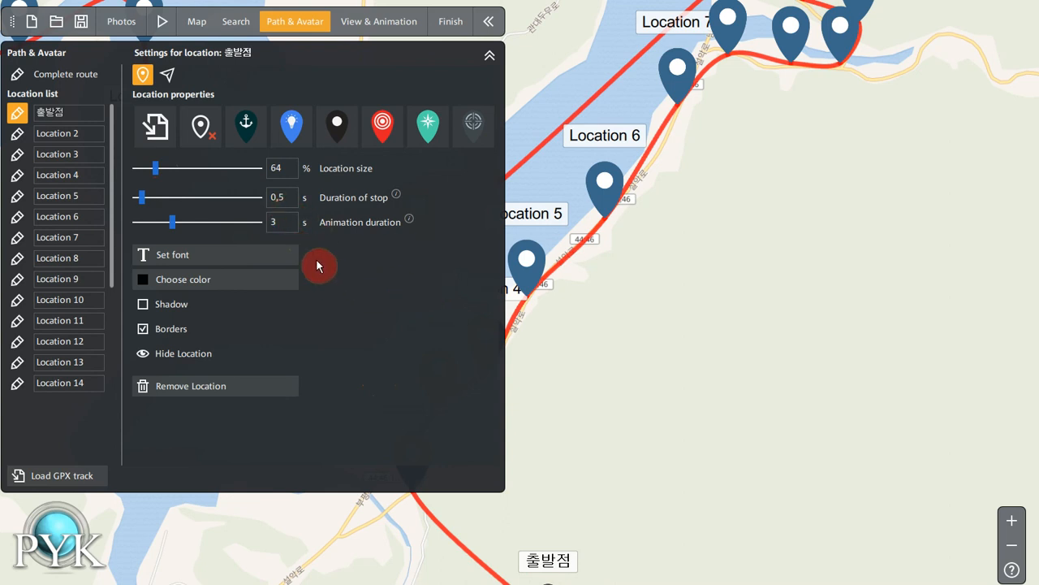
{"action": "left_click", "coordinate": [283, 203]}
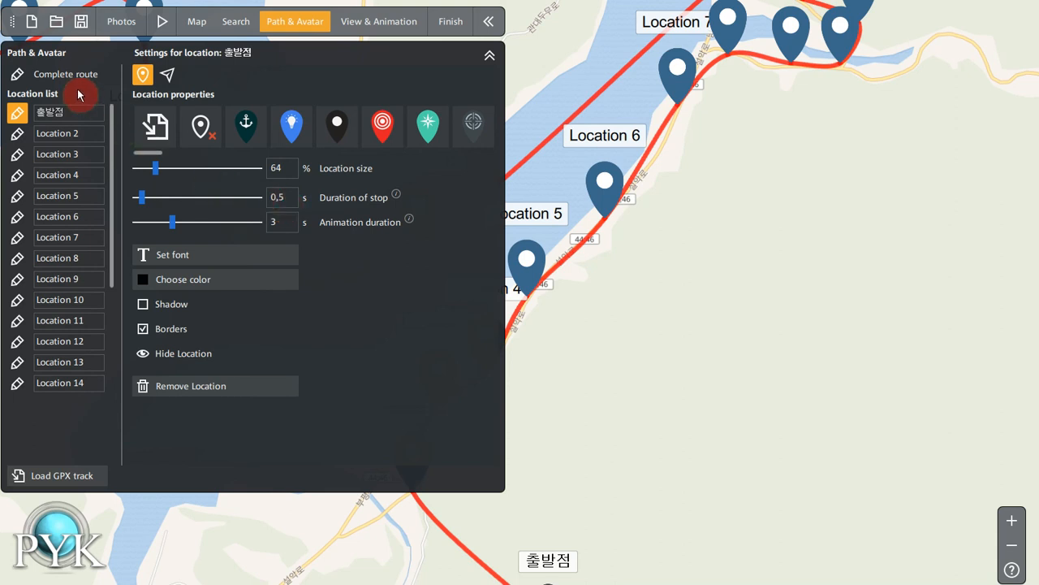
Set the duration of stop to 0 s for all locations of the complete route.
{"action": "left_click", "coordinate": [21, 78]}
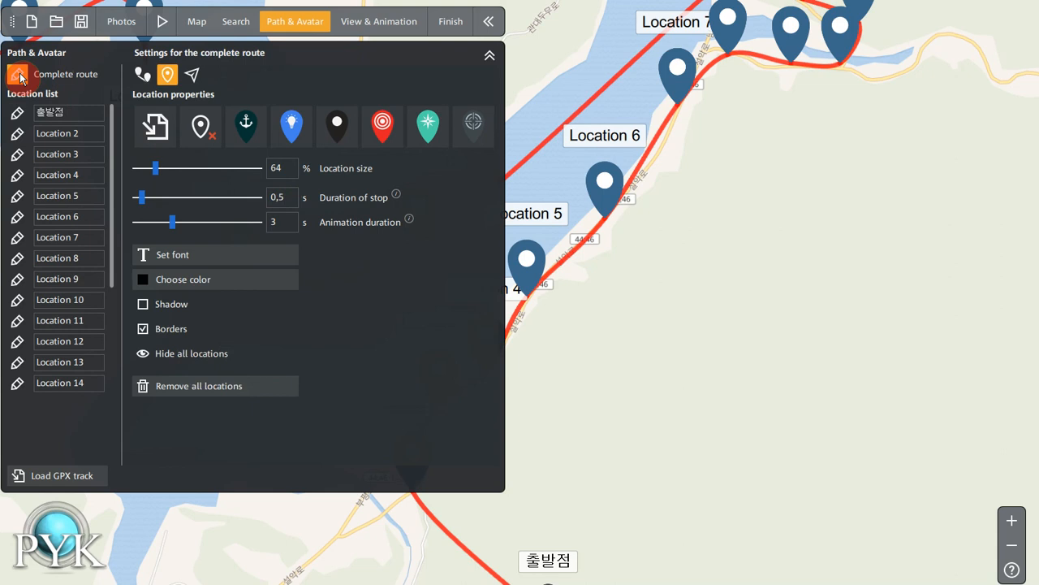
{"action": "left_click", "coordinate": [273, 198]}
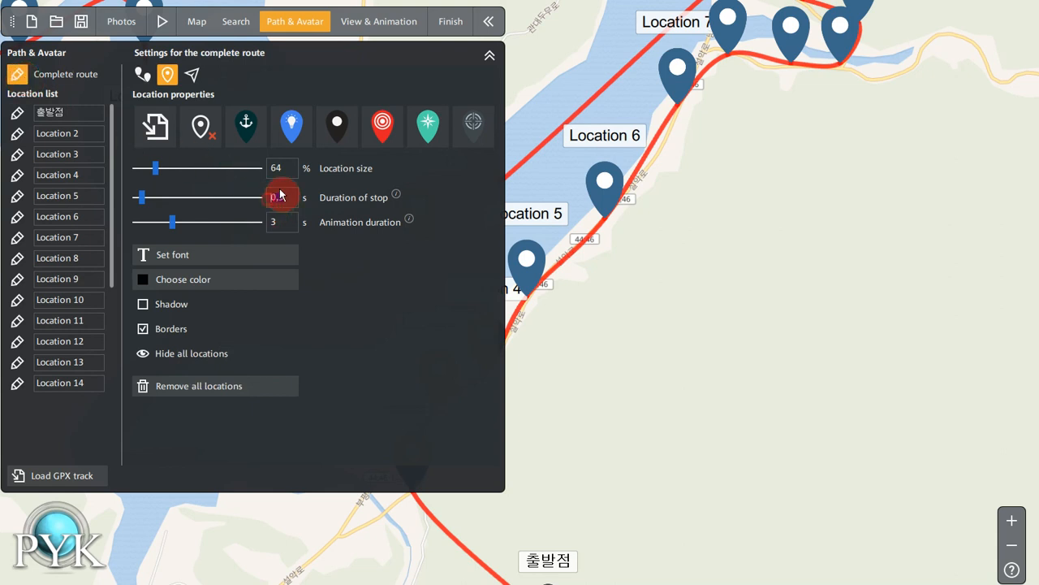
{"action": "left_click", "coordinate": [143, 198]}
{"action": "left_click_drag", "start_coordinate": [142, 198], "coordinate": [130, 198]}
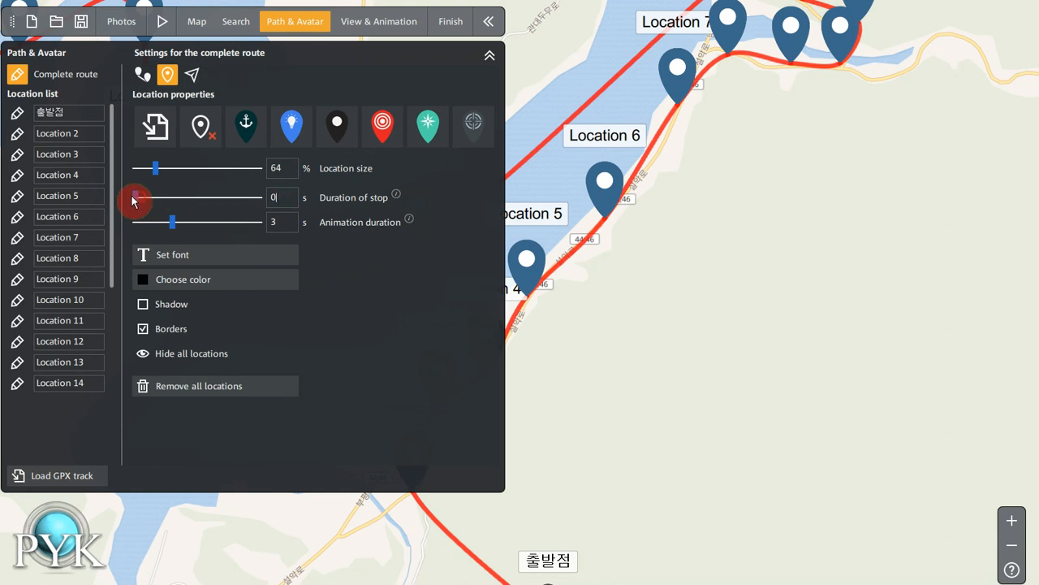
{"action": "left_click", "coordinate": [290, 199]}
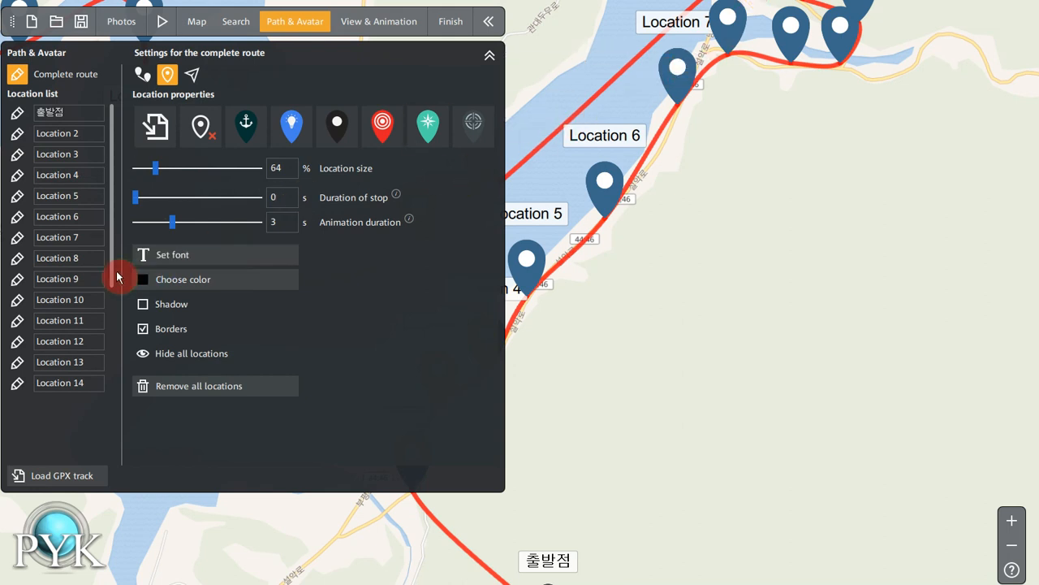
Assign the sailboat avatar from the Other category to Location 14.
{"action": "left_click_drag", "start_coordinate": [114, 276], "coordinate": [116, 313]}
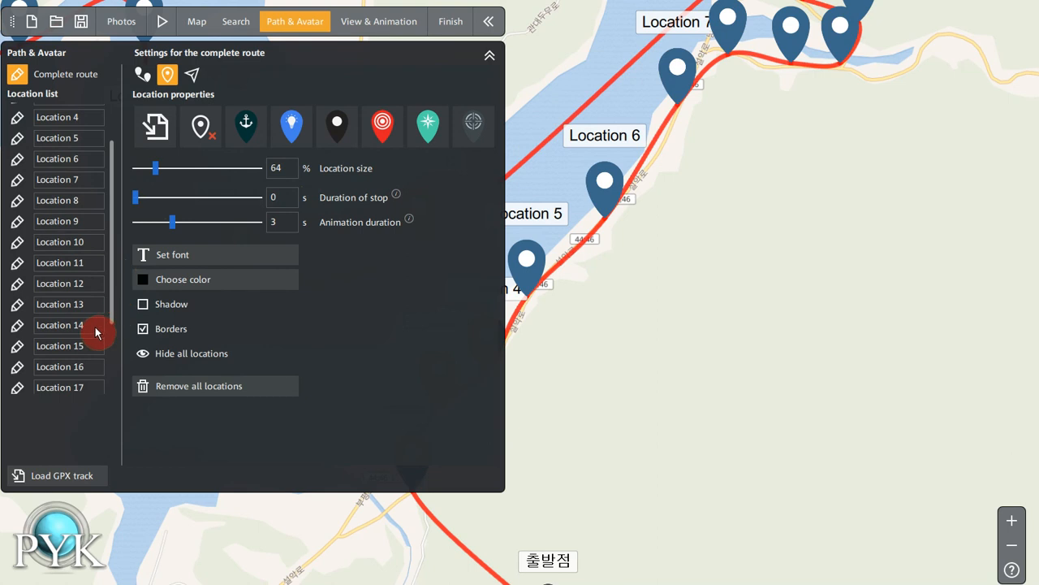
{"action": "left_click", "coordinate": [95, 331]}
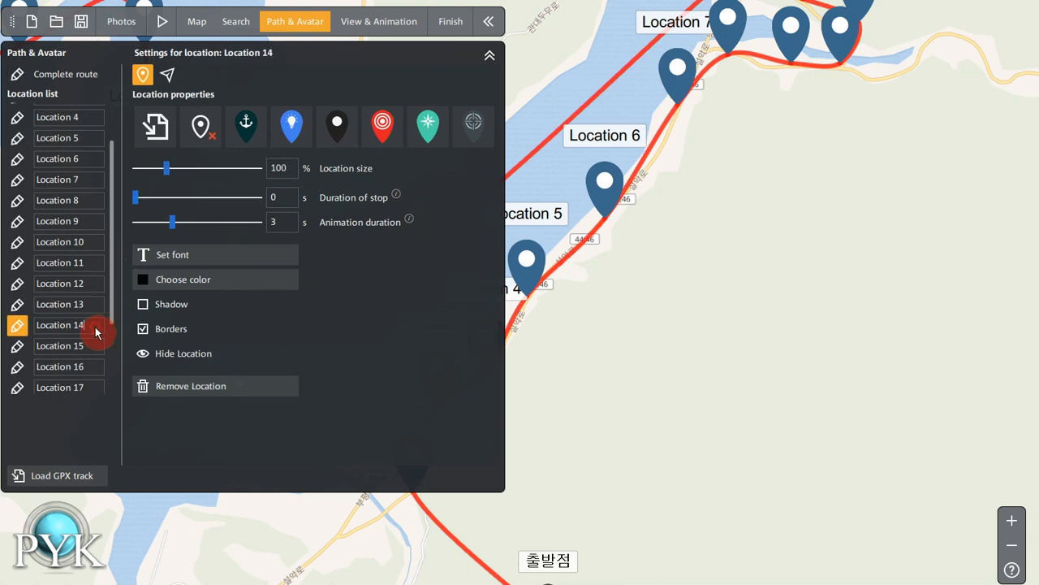
{"action": "left_click", "coordinate": [175, 78]}
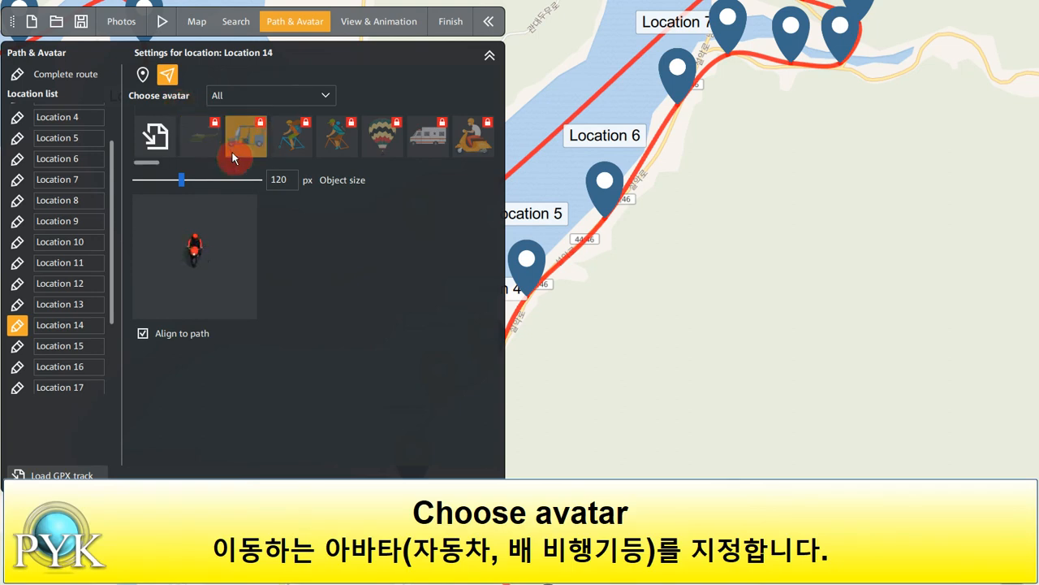
{"action": "left_click", "coordinate": [260, 107]}
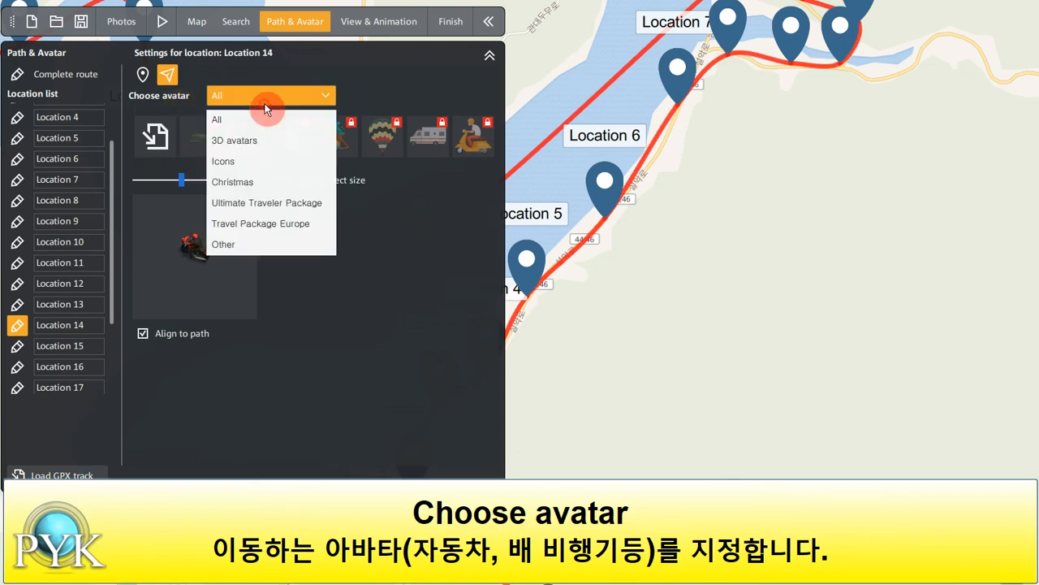
{"action": "left_click", "coordinate": [252, 243]}
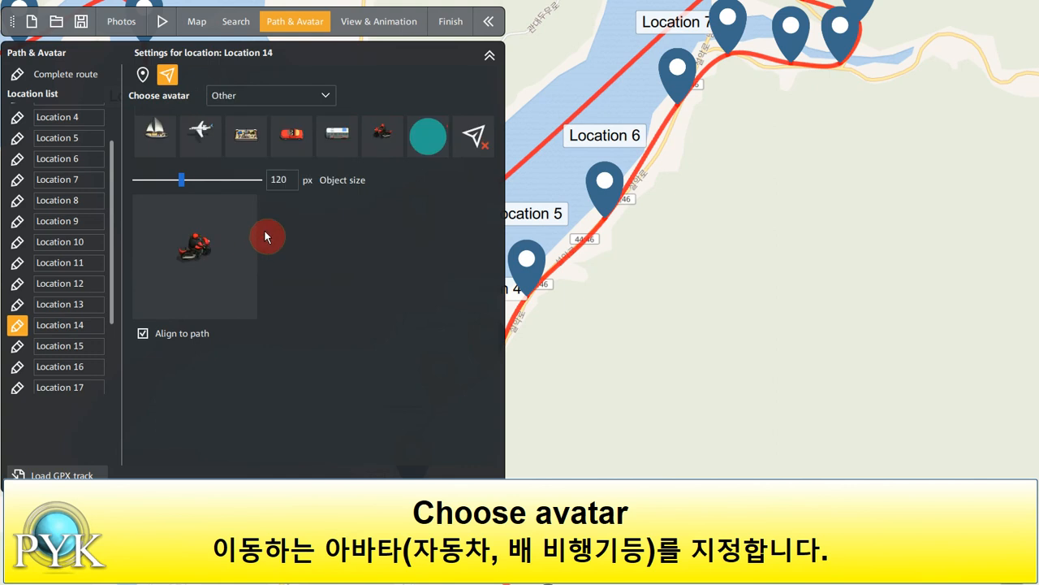
{"action": "left_click", "coordinate": [153, 137]}
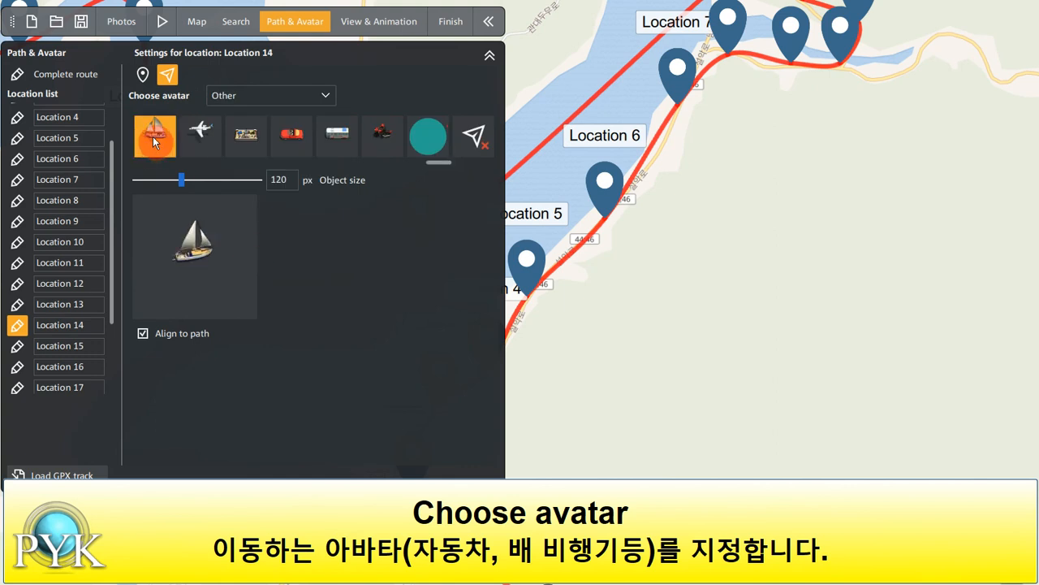